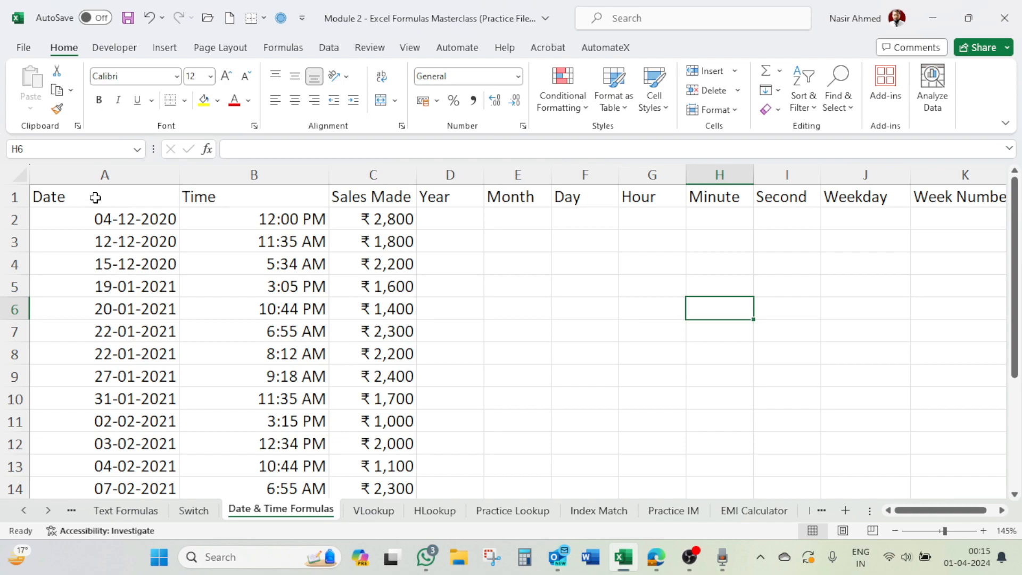
Step: Examine the Date and Time entries, their underlying values, and the empty columns from Year through Week Number
left_click(261, 201)
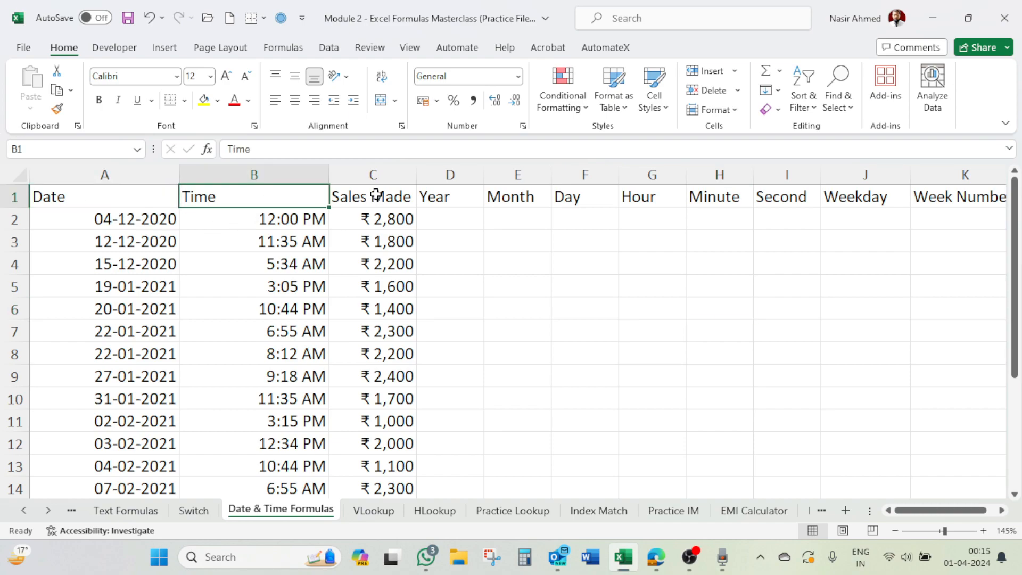
left_click(145, 221)
scroll(148, 222, "down", 2)
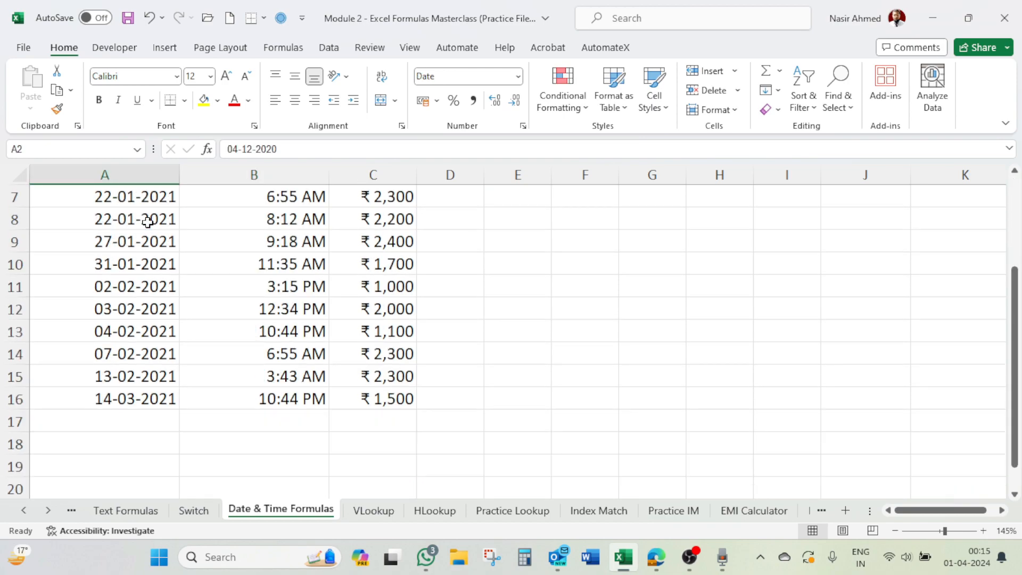
left_click(144, 406)
scroll(257, 314, "up", 2)
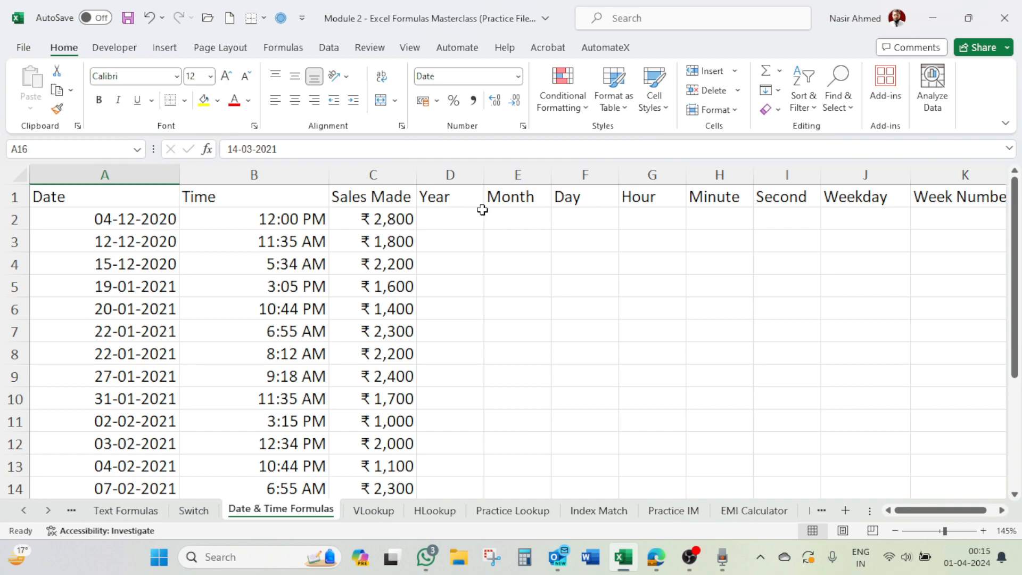
left_click(581, 217)
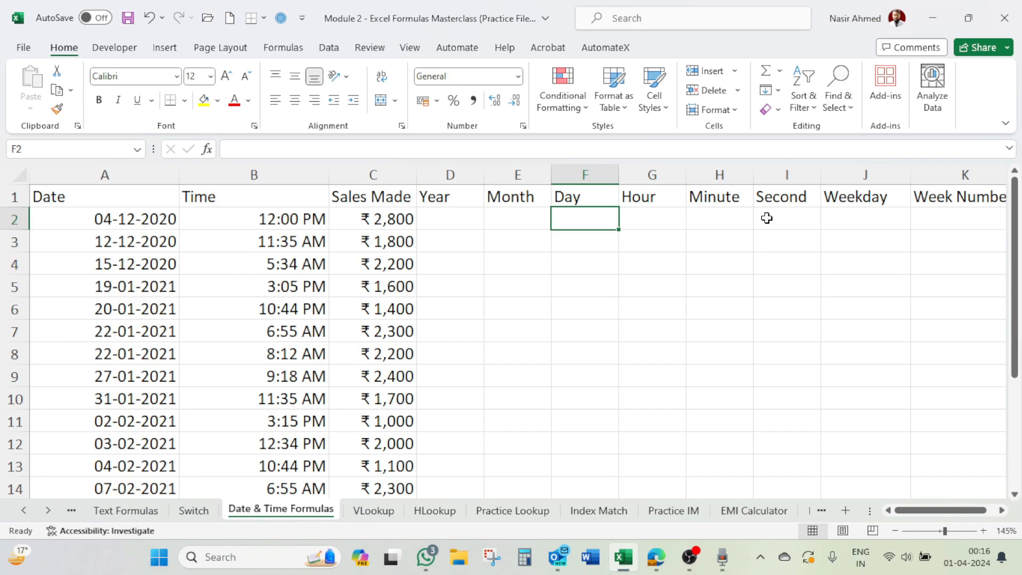
left_click(785, 219)
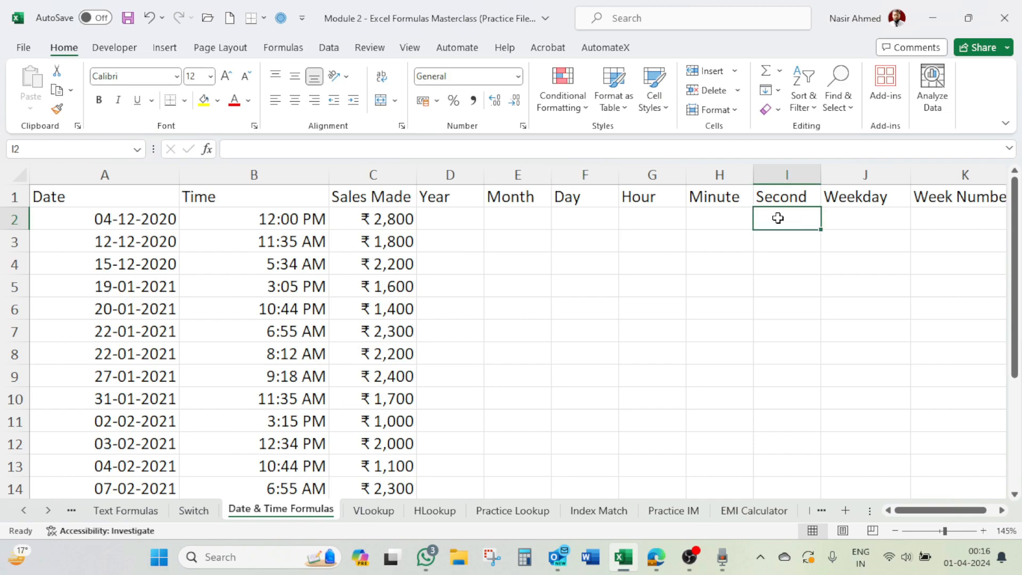
left_click(851, 213)
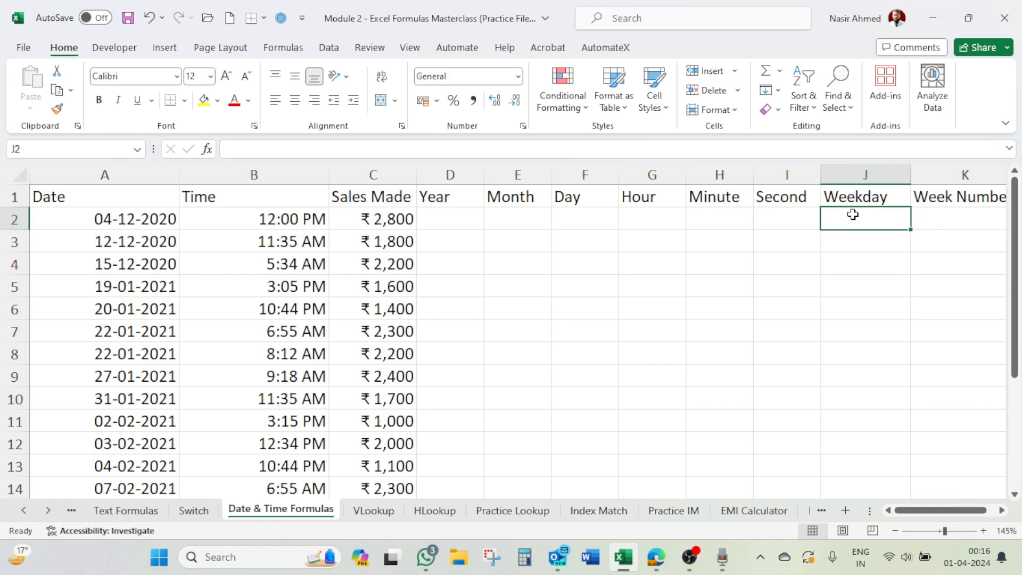
left_click(946, 219)
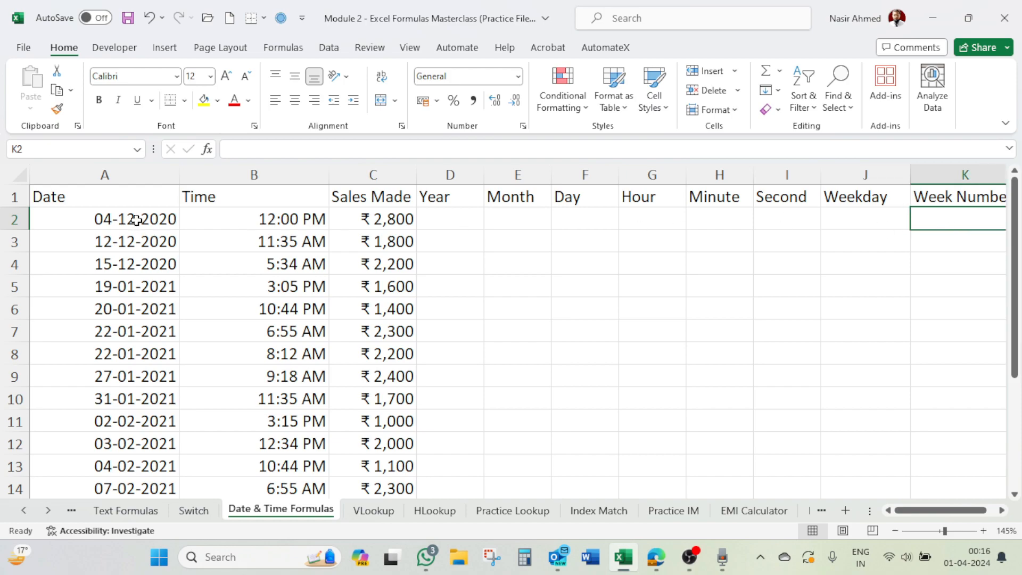
left_click(136, 220)
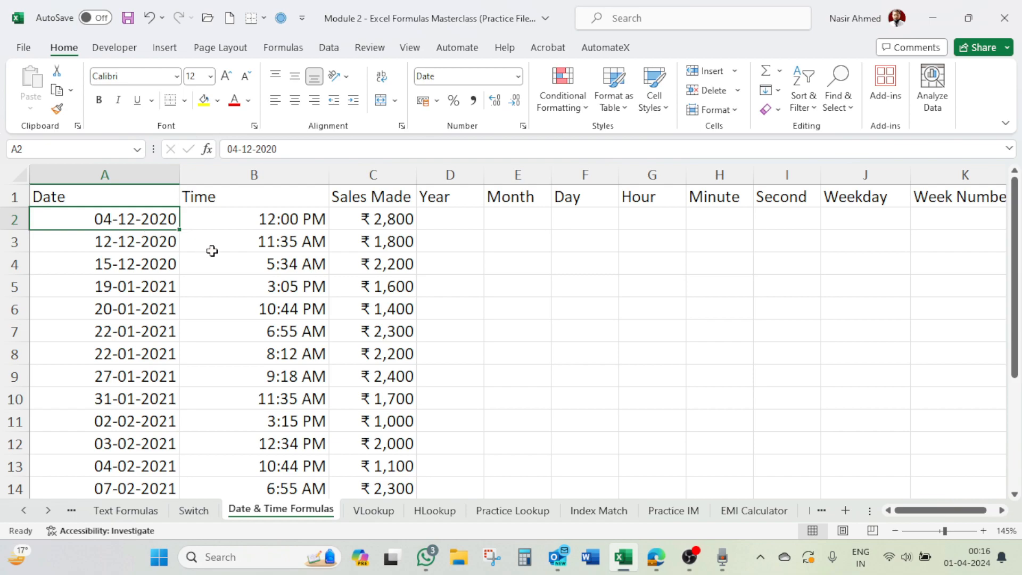
left_click(269, 217)
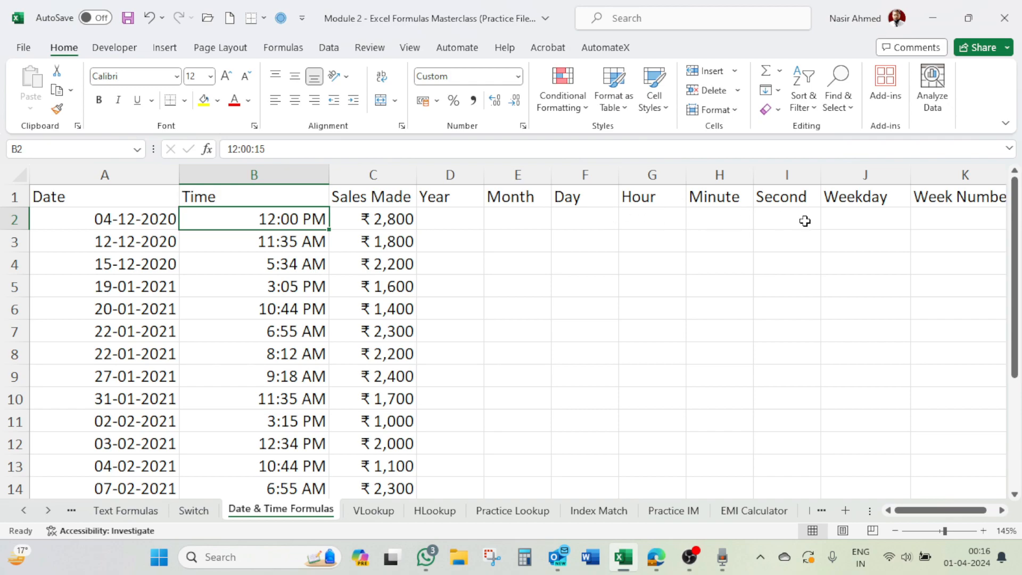
left_click(145, 220)
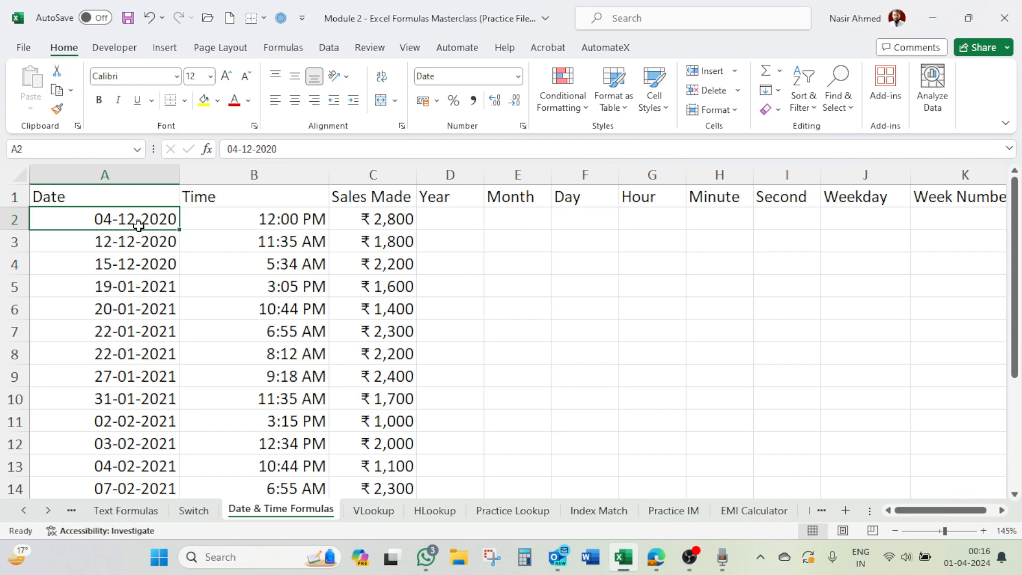
left_click(961, 214)
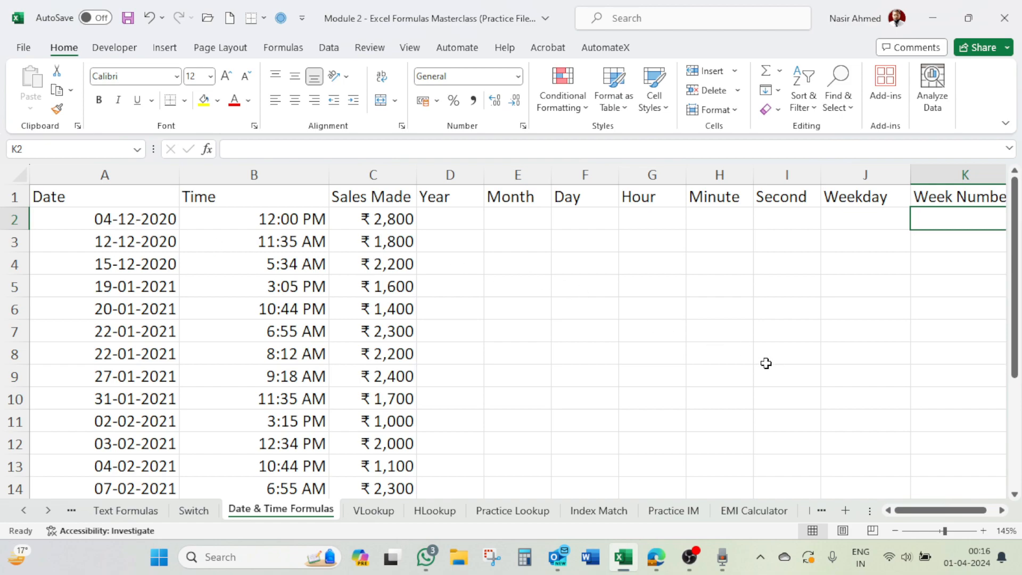
left_click_drag(923, 511, 932, 511)
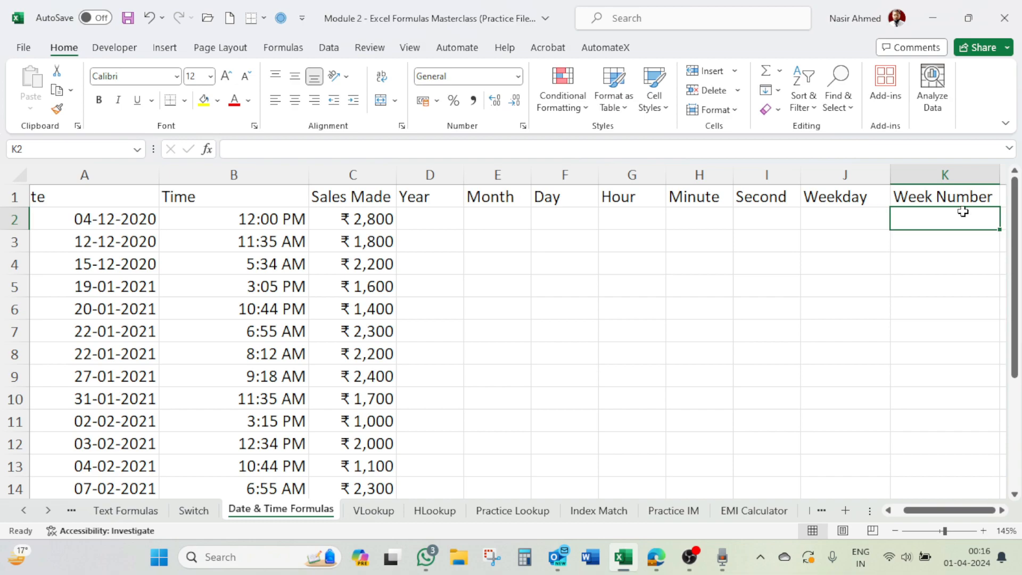
left_click_drag(919, 512, 902, 512)
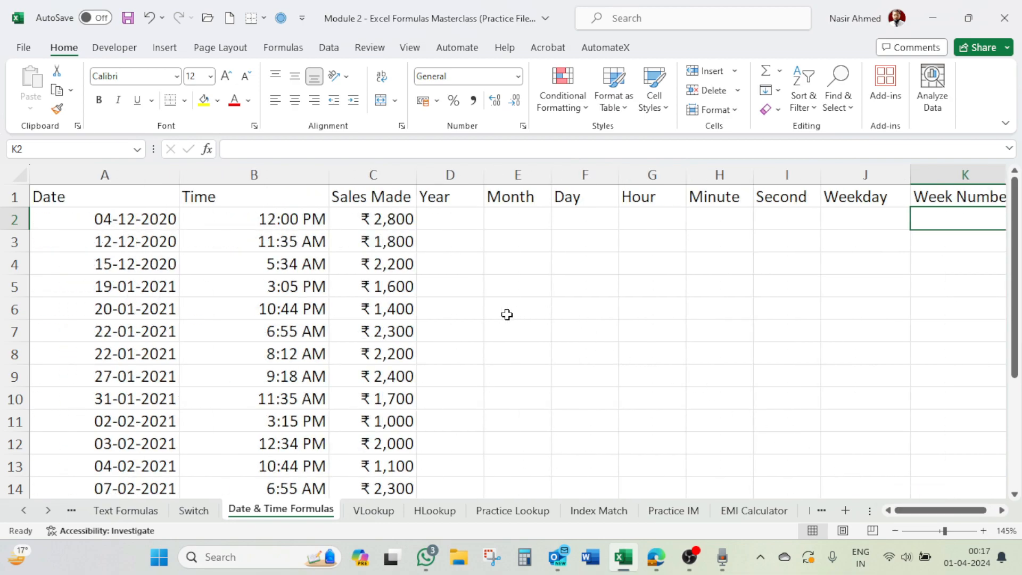
Step: Enter =YEAR(A2) in D2 and fill it down the Year column to the last data row
left_click(458, 219)
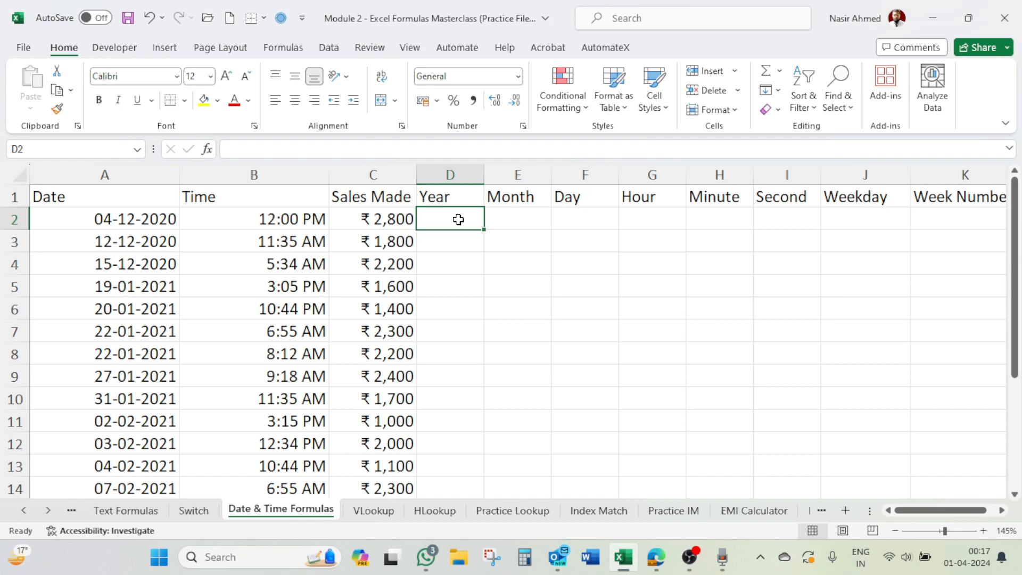
type("=year")
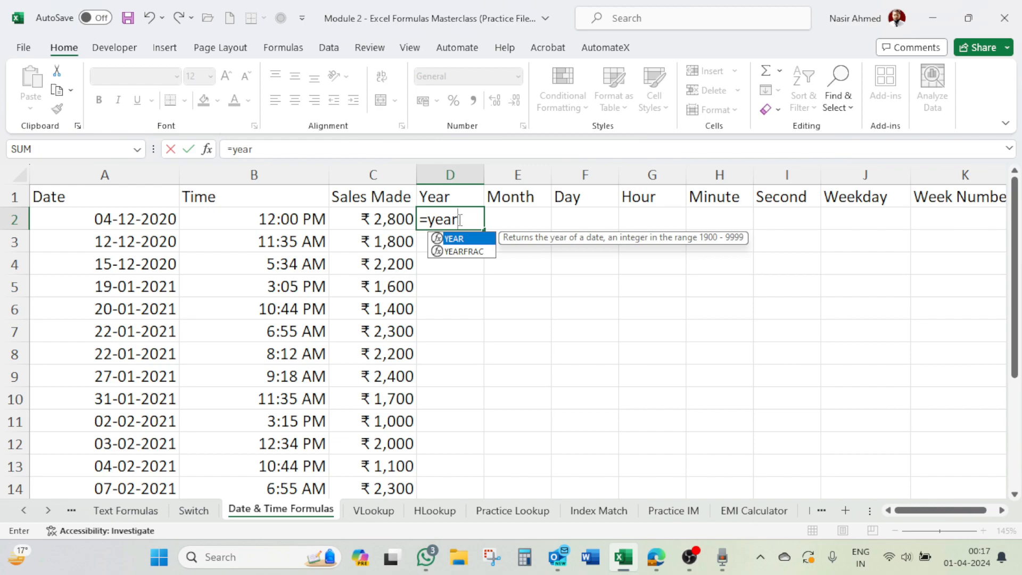
key("Tab")
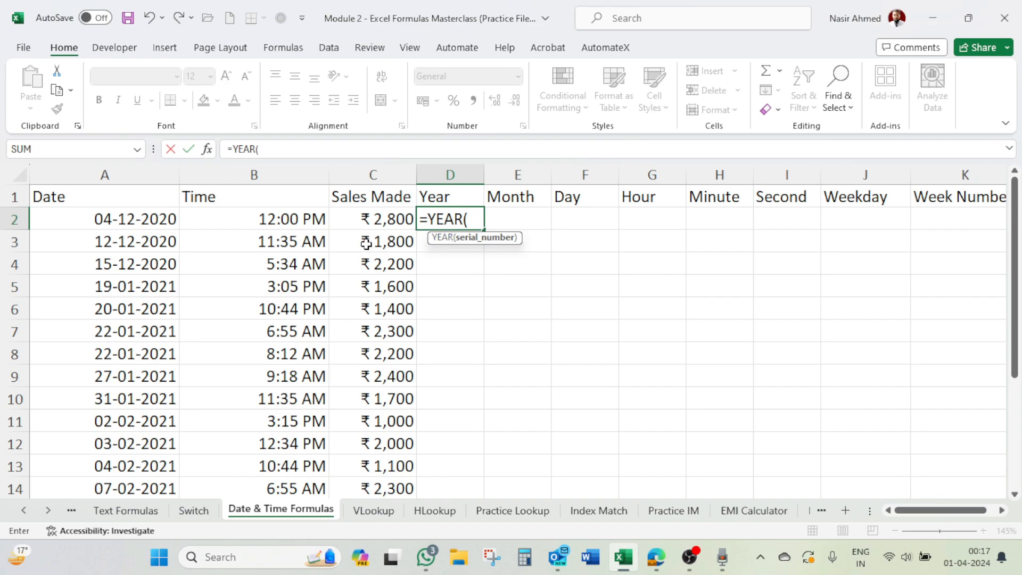
left_click(140, 223)
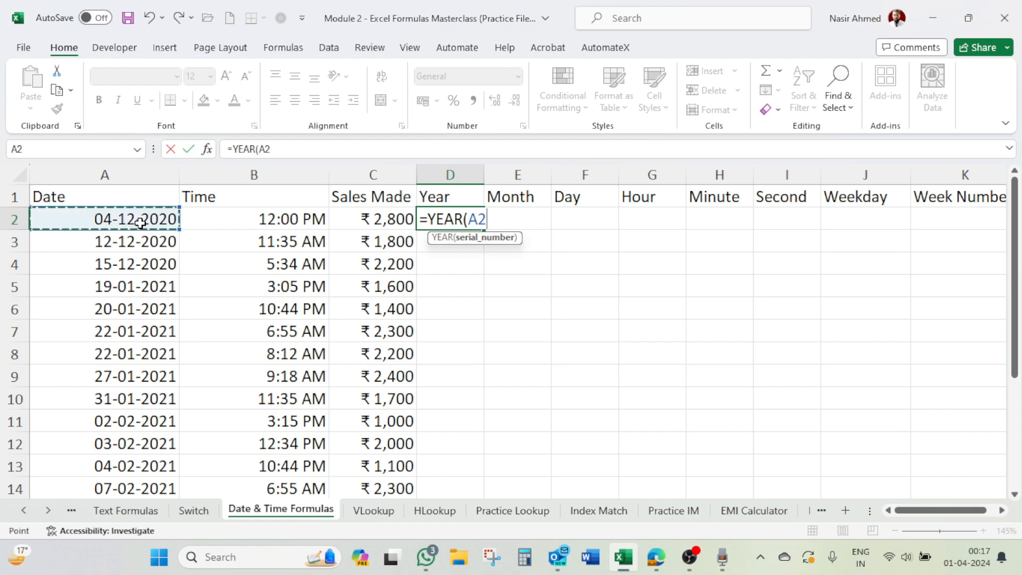
type(")")
key("Return")
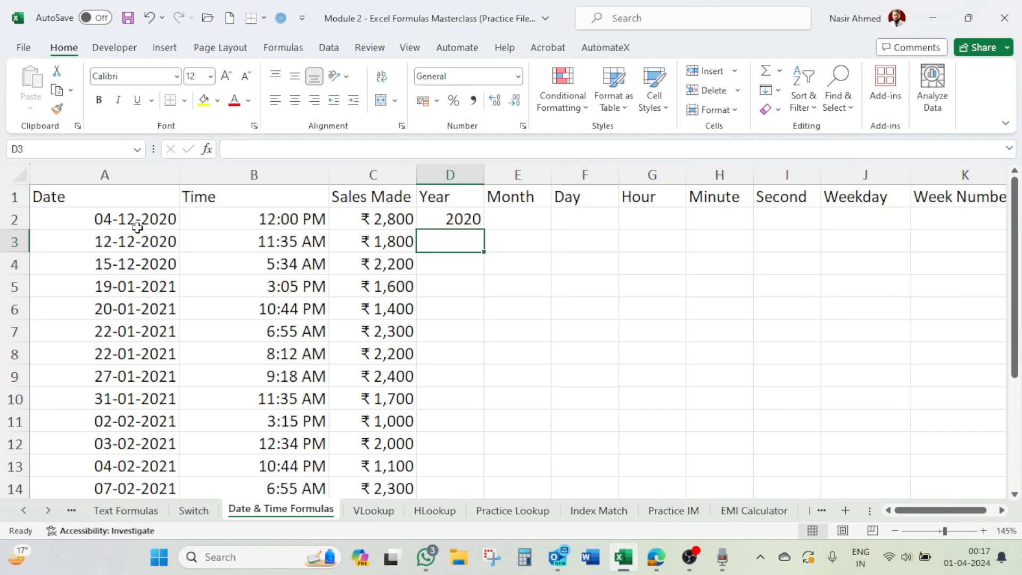
left_click(461, 222)
double_click(483, 229)
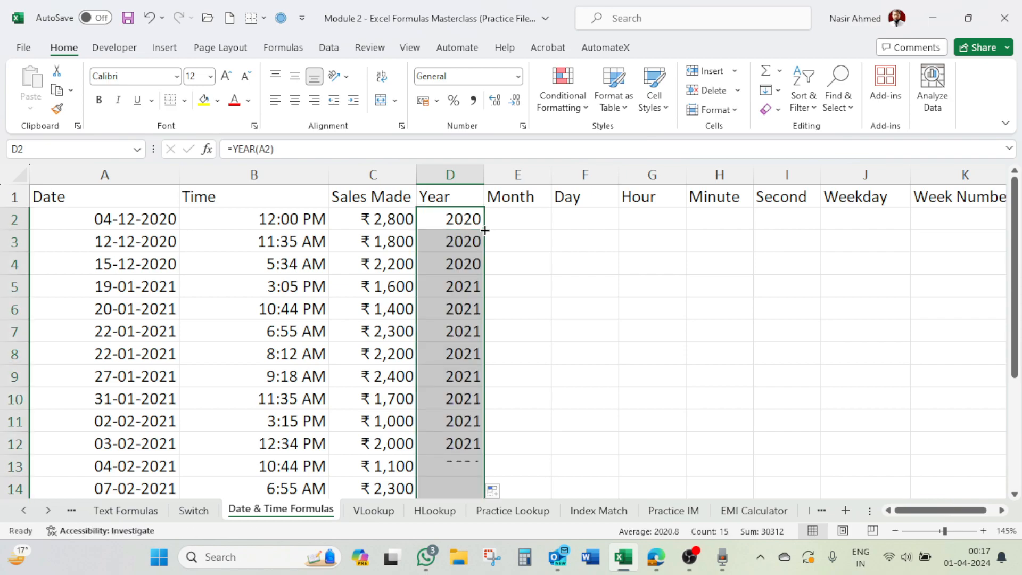
scroll(483, 288, "down", 3)
scroll(476, 298, "up", 3)
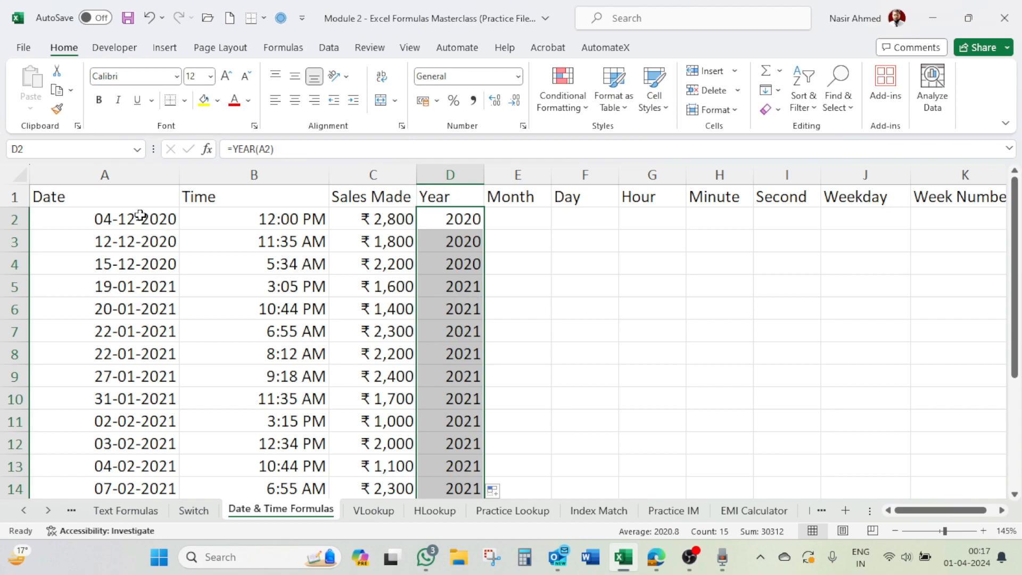
Step: Enter =MONTH(A2) in E2 and fill it down the Month column to the last data row
left_click(516, 221)
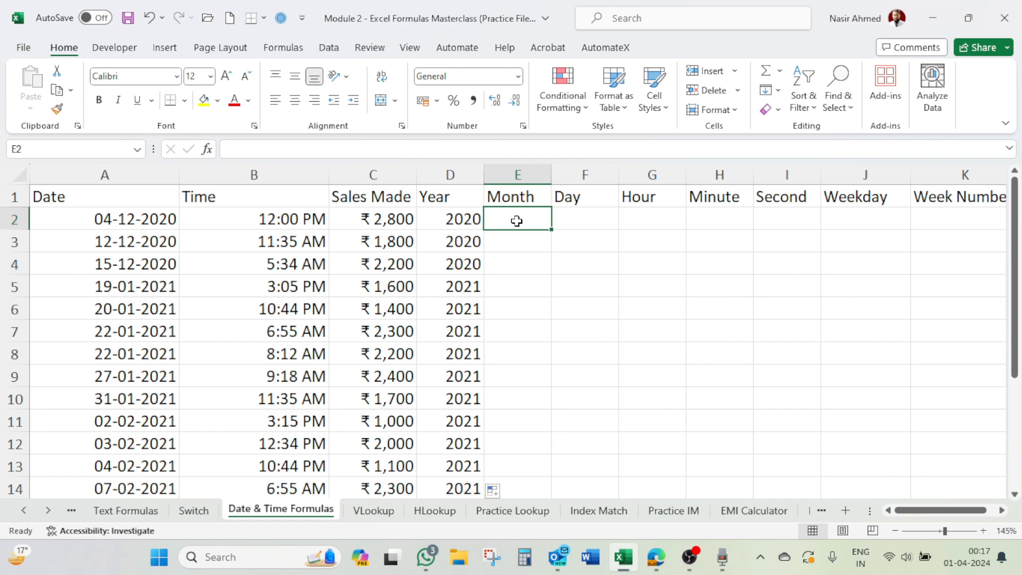
type("=mon")
key("Tab")
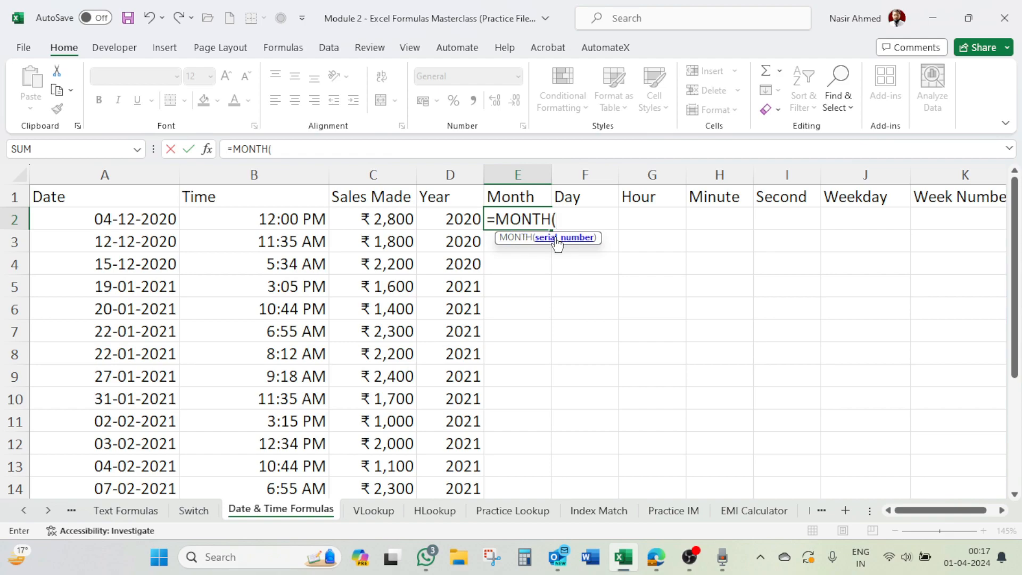
left_click(163, 224)
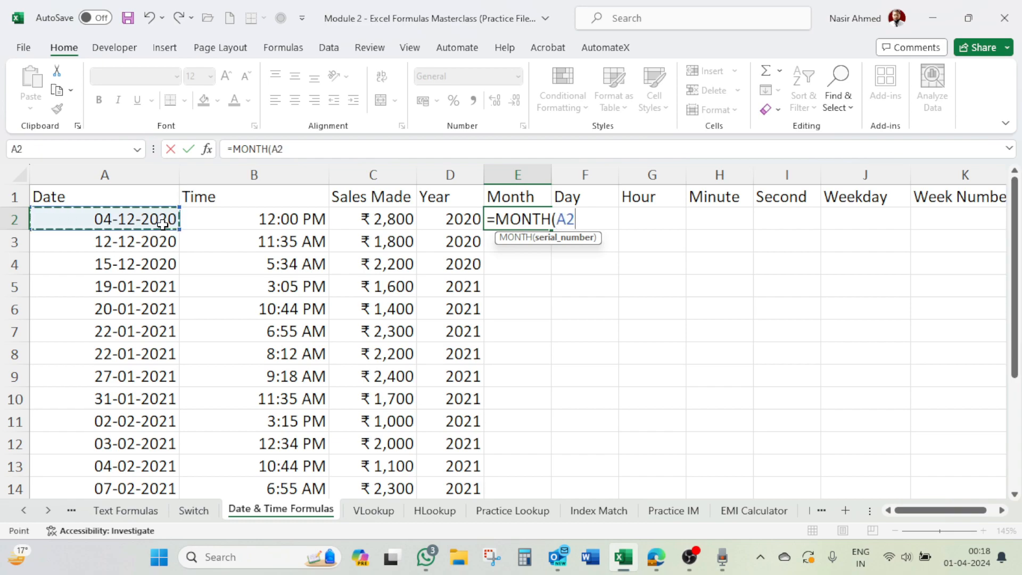
type(")")
key("Return")
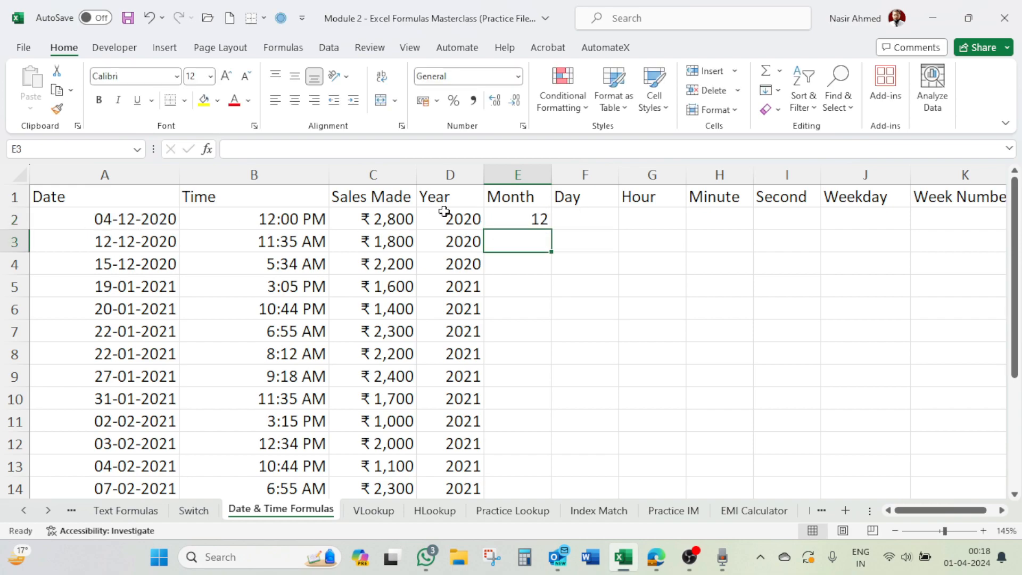
left_click(541, 221)
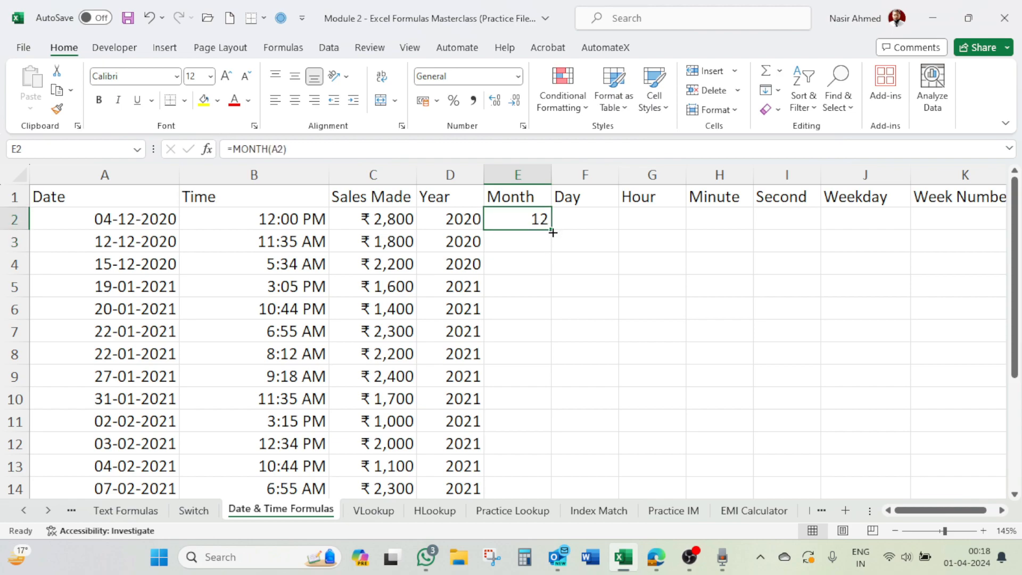
double_click(552, 232)
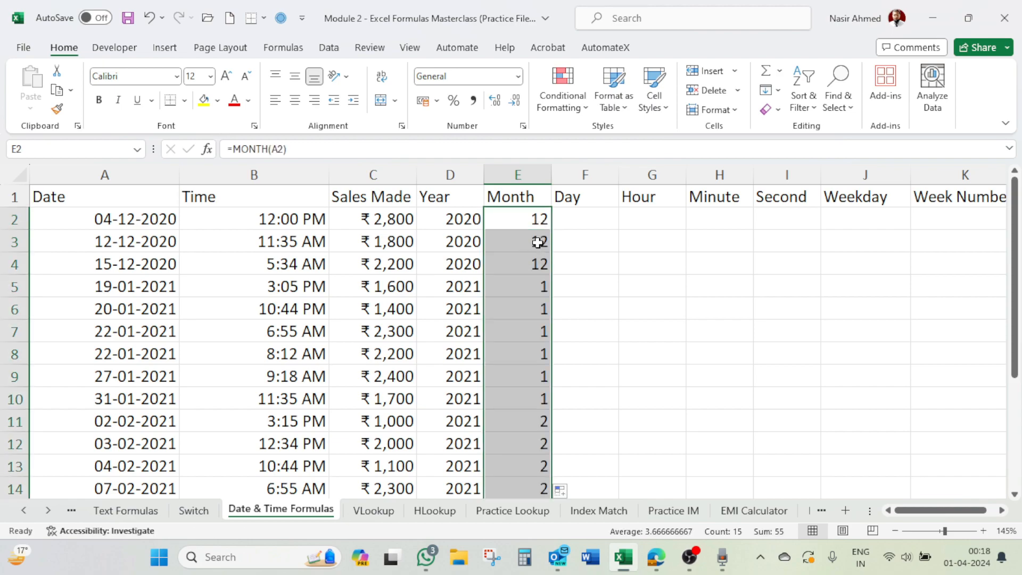
Step: Check the filled Month results against the dates, from E3 down to E16
left_click(538, 243)
left_click(538, 263)
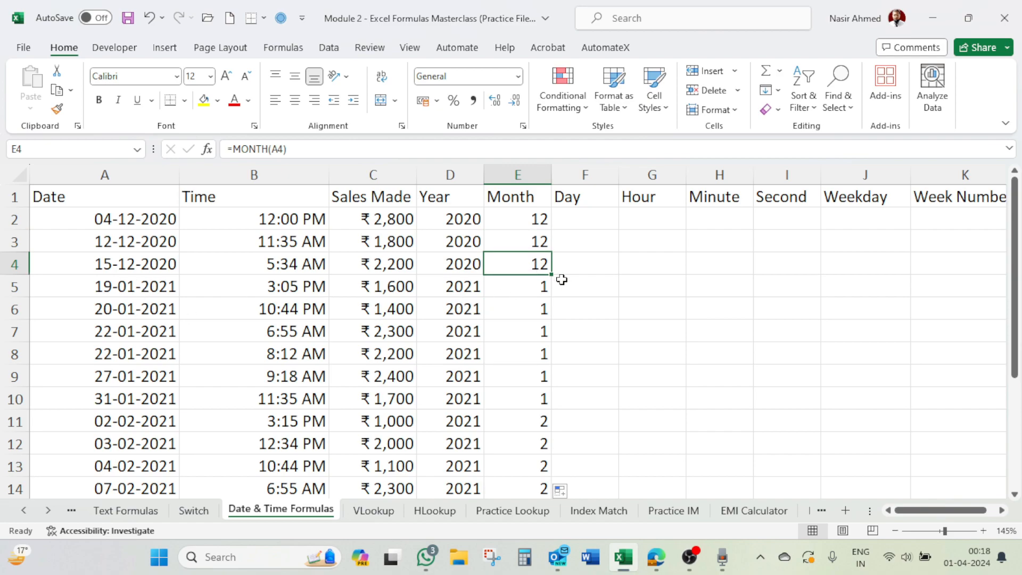
left_click(534, 290)
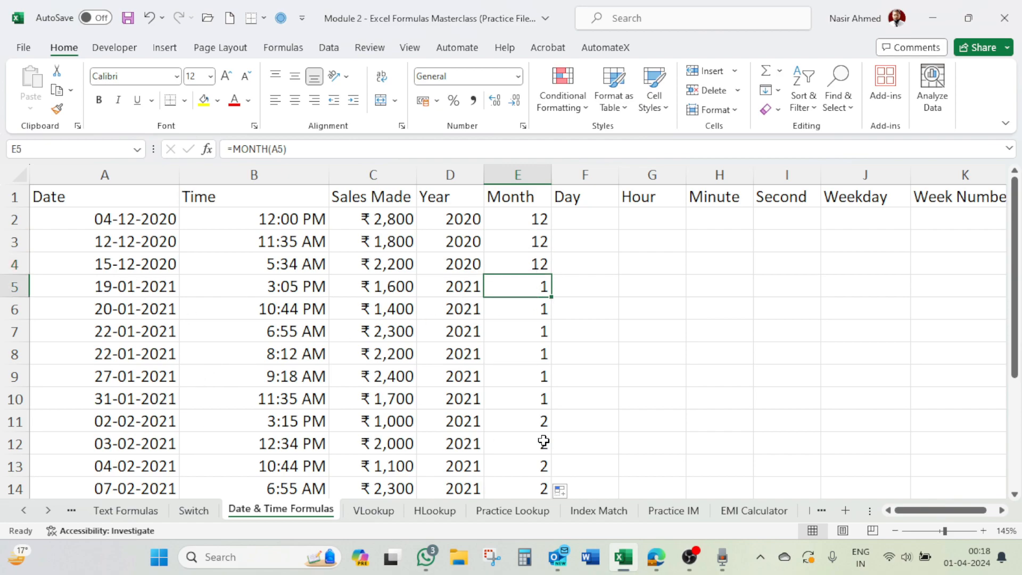
left_click(539, 420)
scroll(520, 422, "down", 2)
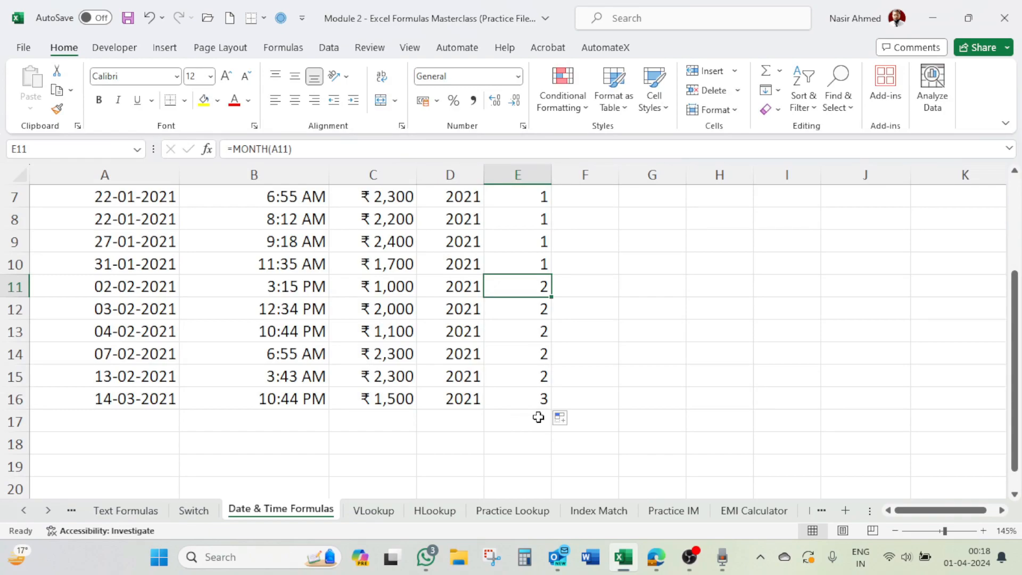
left_click(547, 400)
scroll(641, 370, "up", 2)
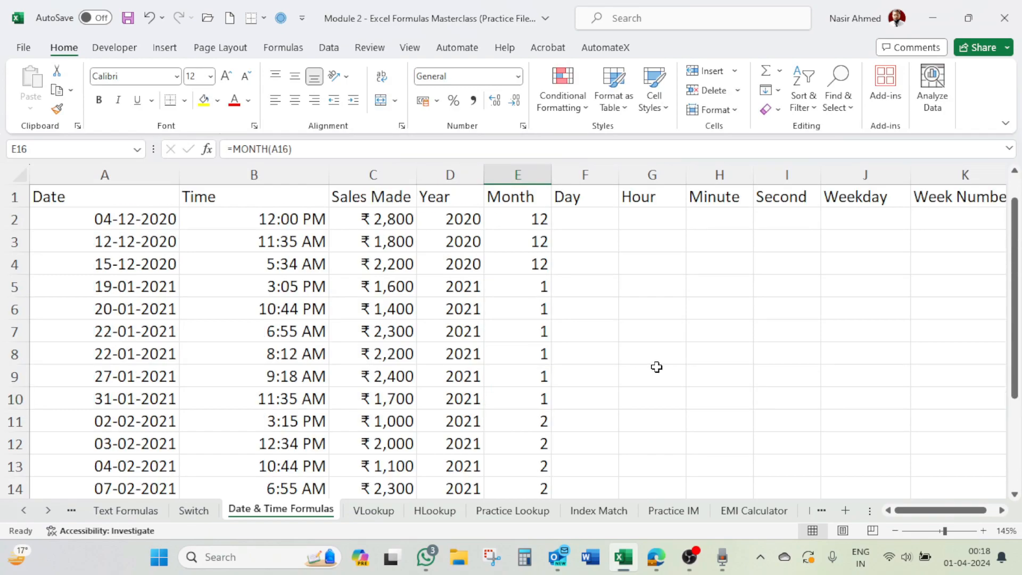
Step: Enter =DAY(A2) in F2 and fill it down the Day column to the last data row
left_click(604, 219)
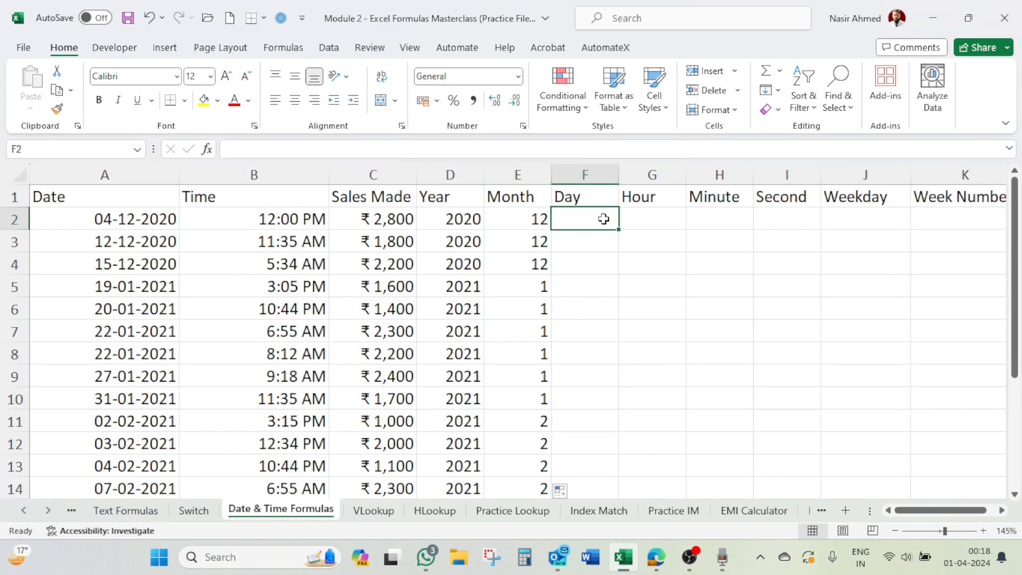
type("=")
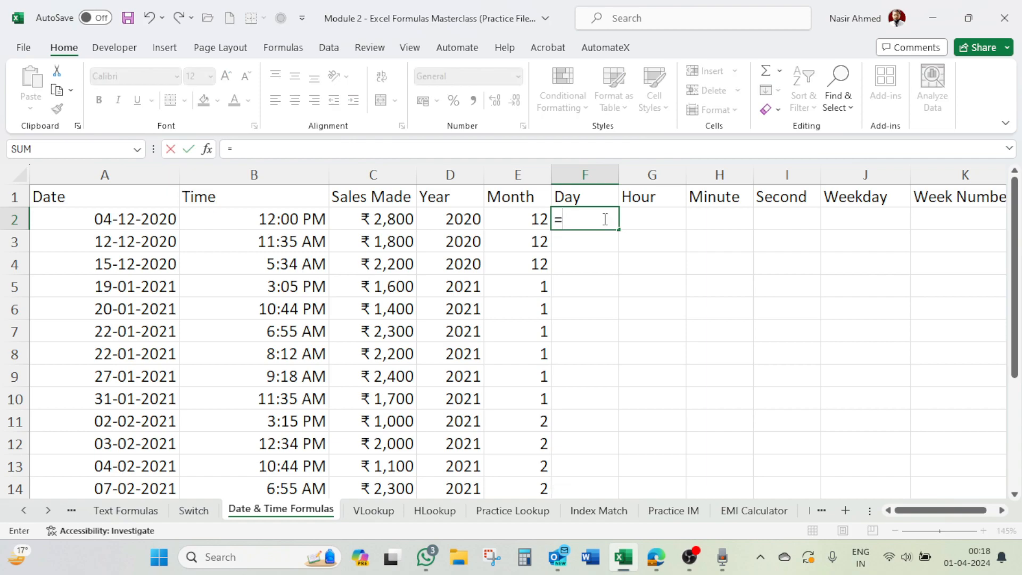
type("day")
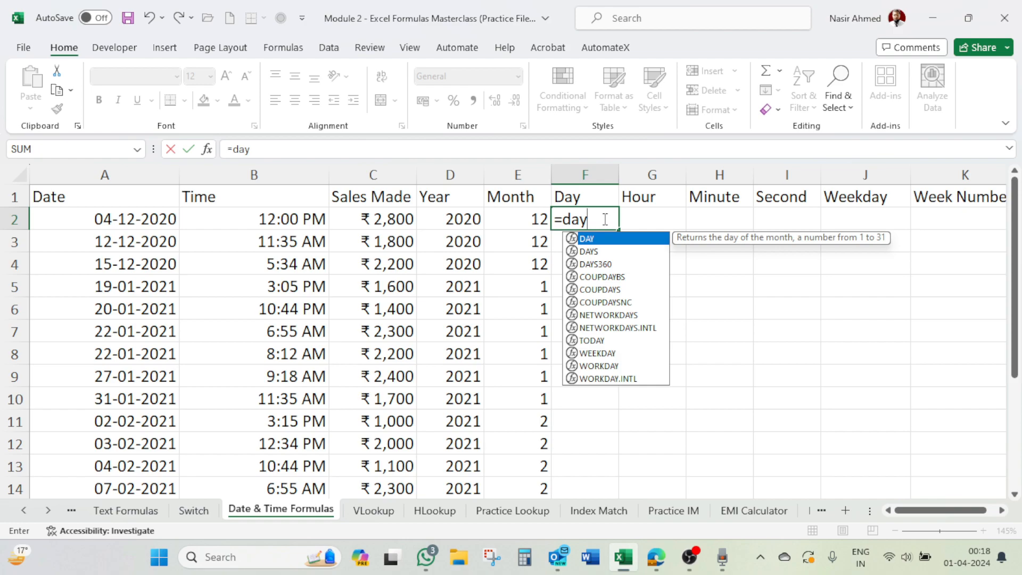
type("(")
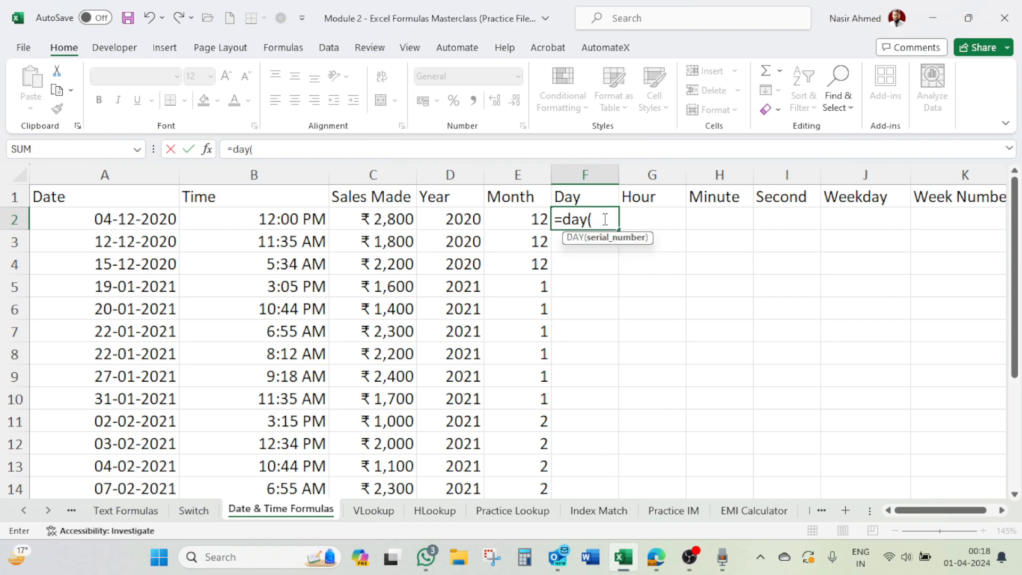
left_click(145, 223)
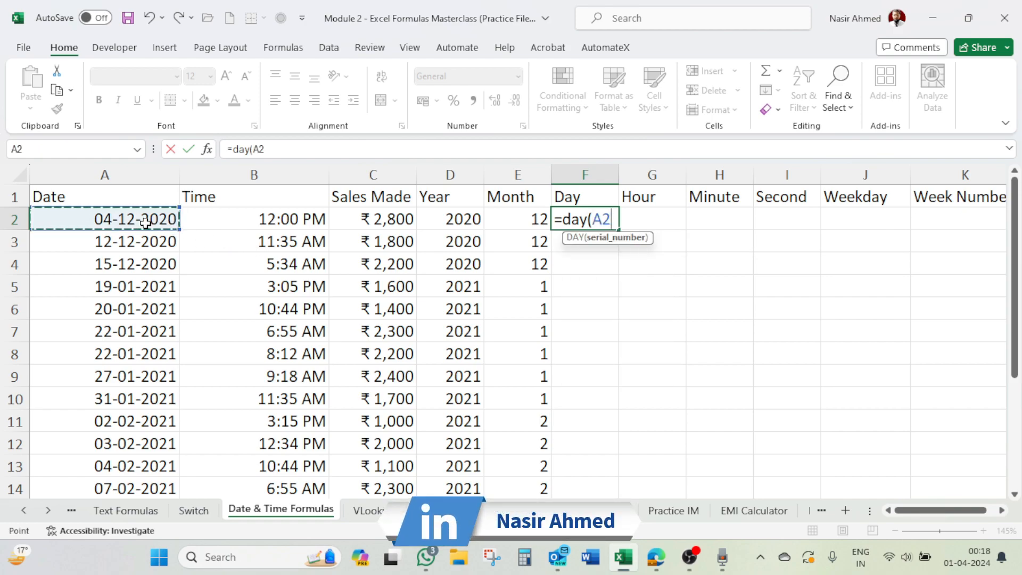
type(")")
key("Return")
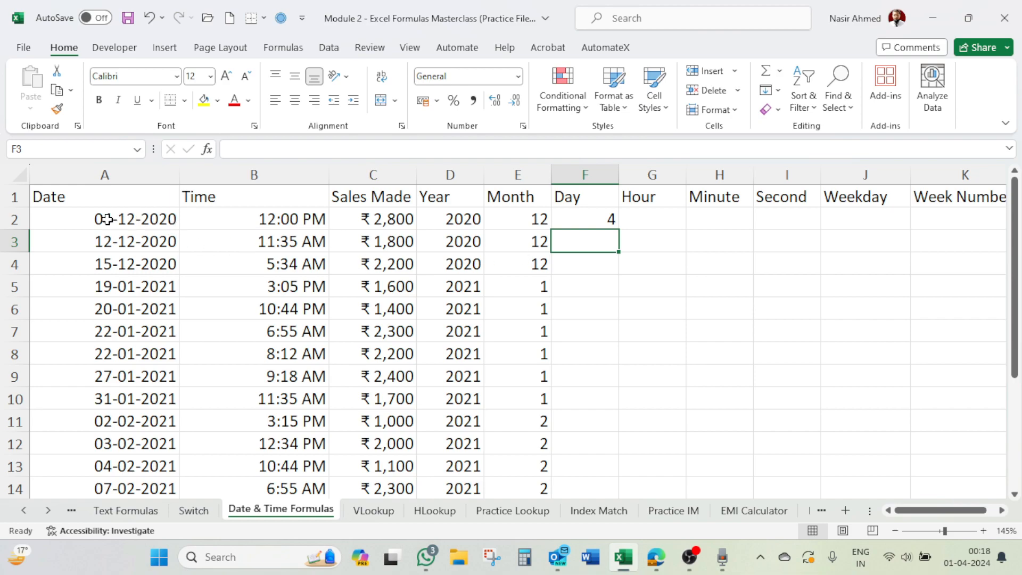
left_click(601, 219)
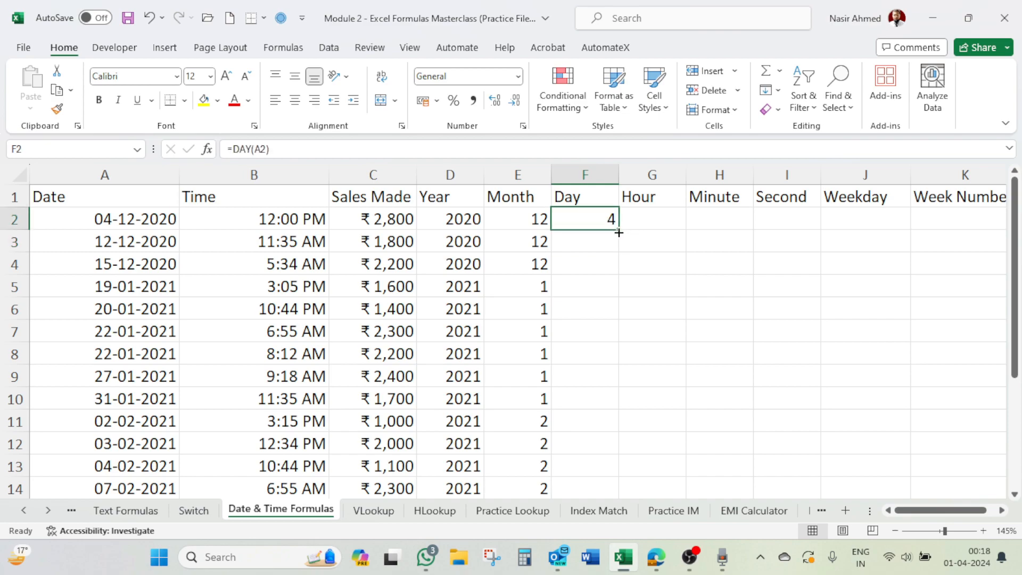
double_click(619, 233)
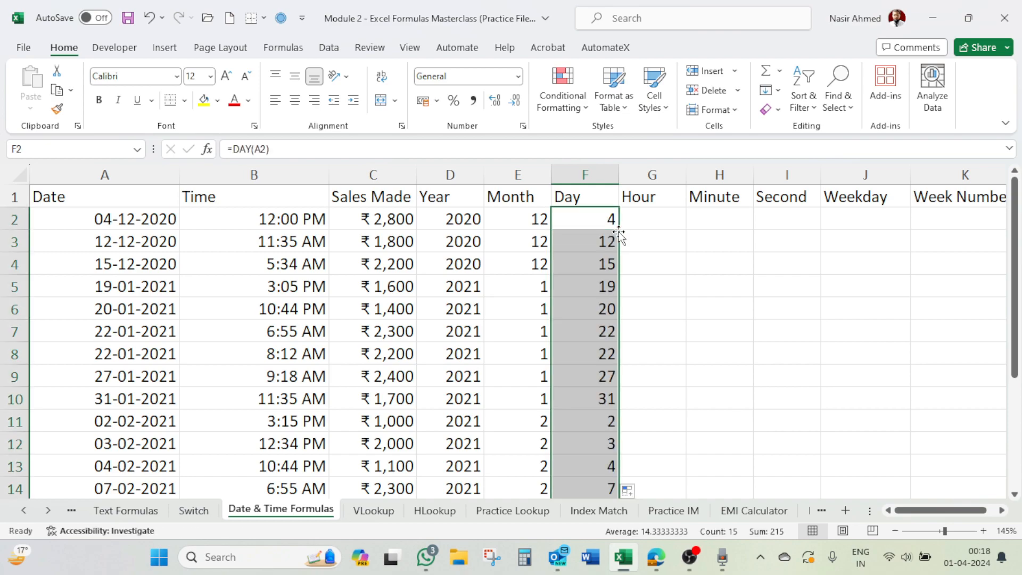
scroll(624, 246, "down", 1)
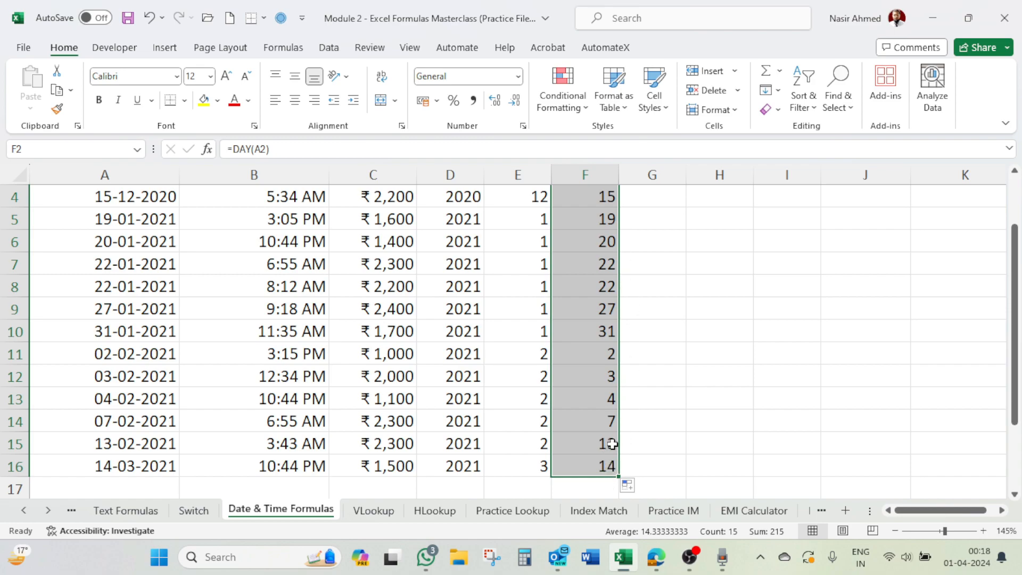
scroll(613, 443, "up", 1)
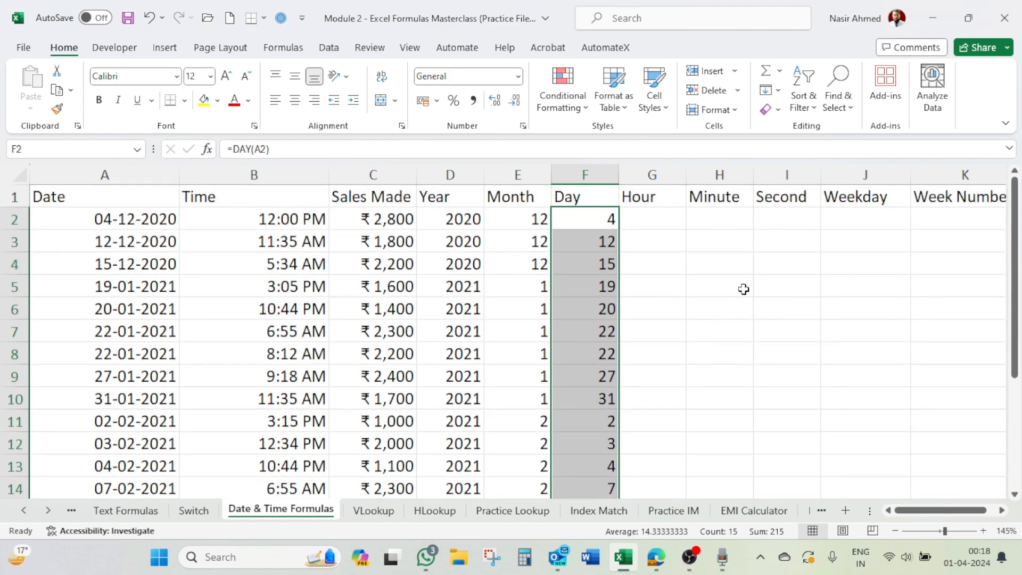
Step: Enter =HOUR(B2) in G2 and fill it down the Hour column to the last data row
left_click(652, 214)
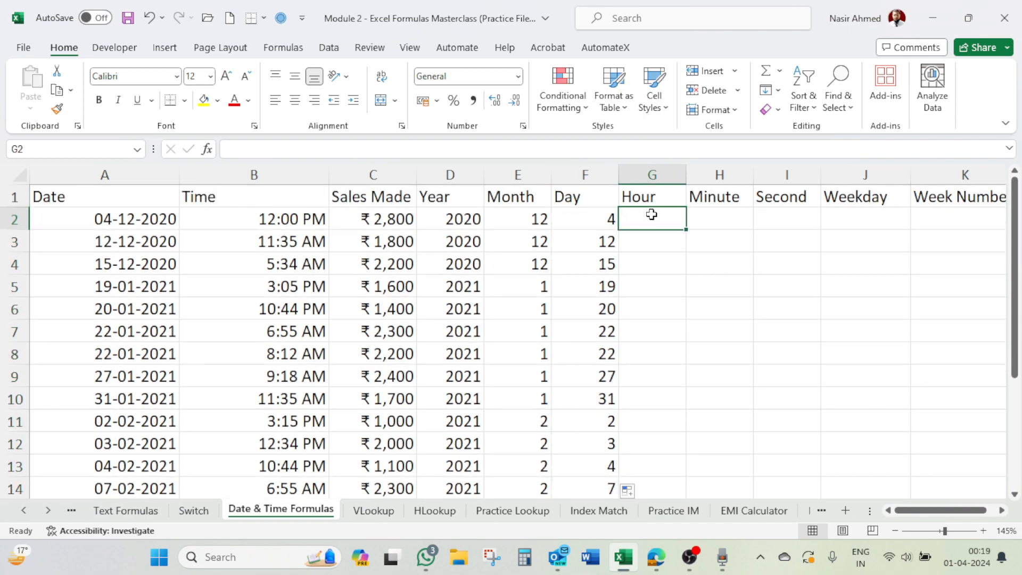
left_click(286, 223)
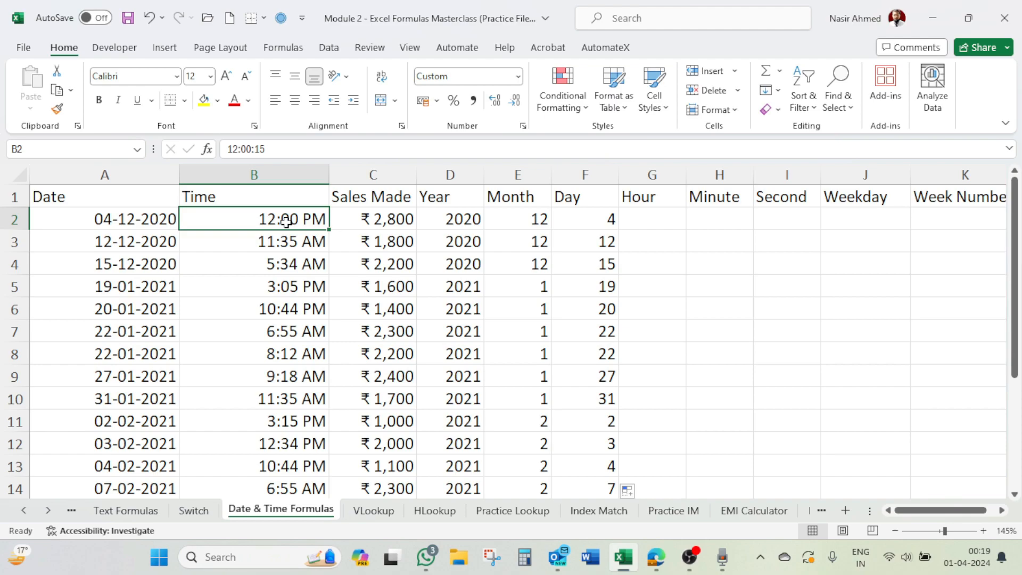
left_click(659, 223)
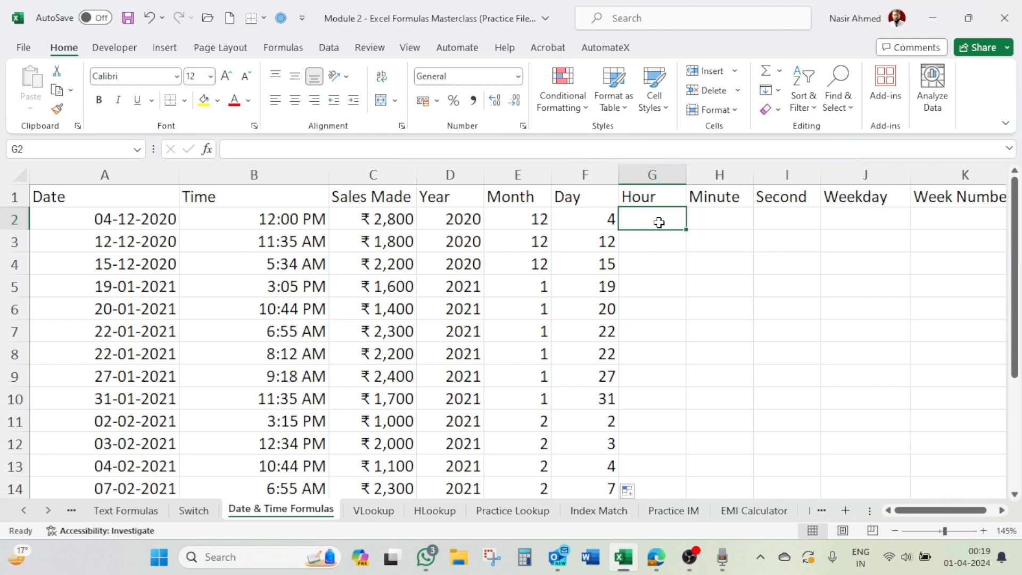
type("=")
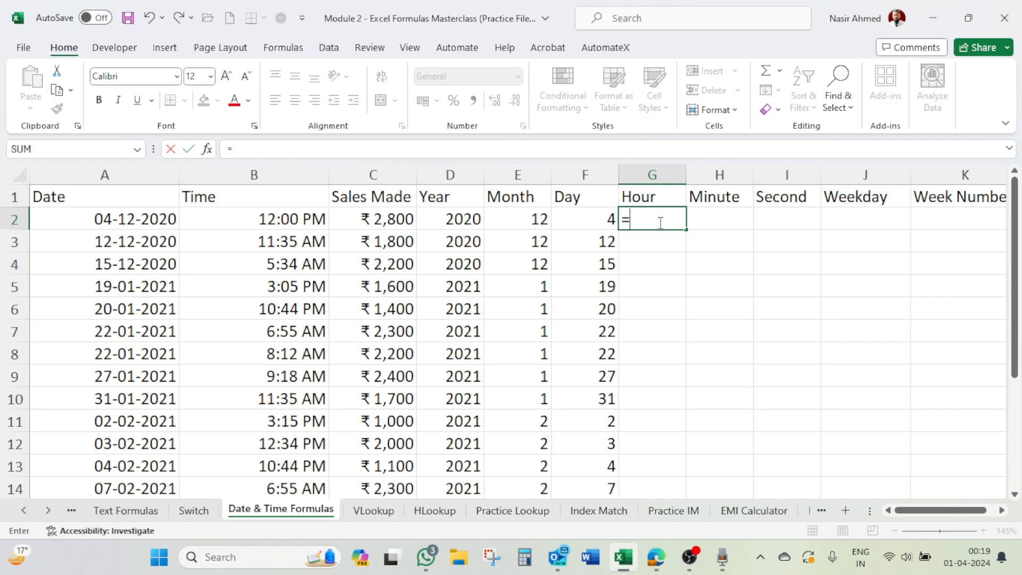
type("hour")
key("Tab")
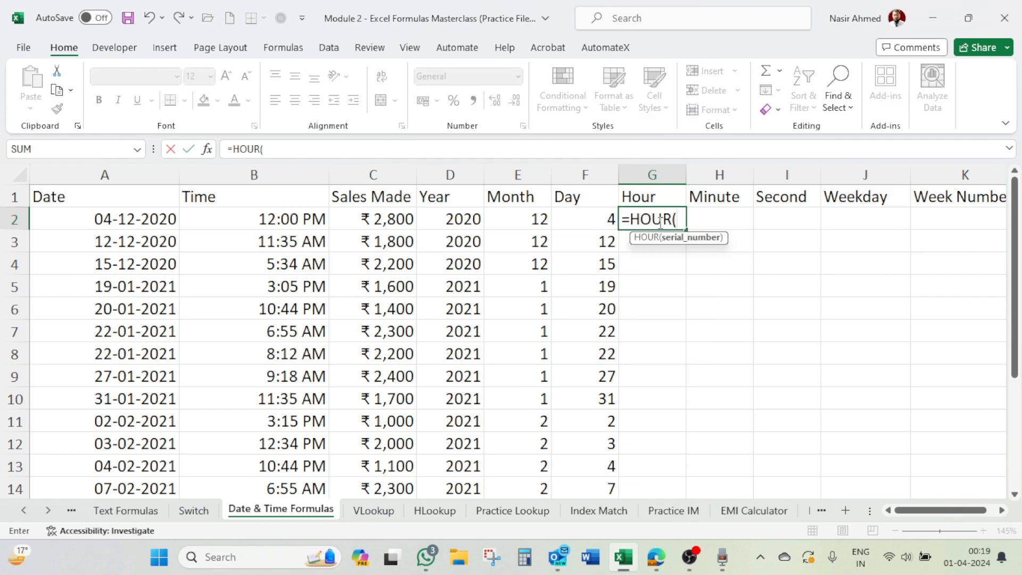
left_click(287, 220)
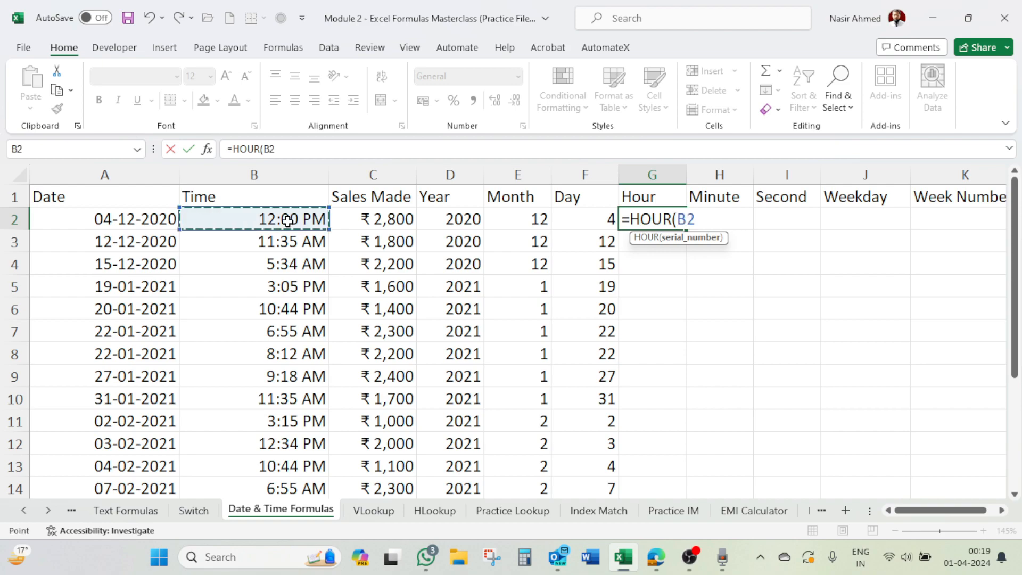
type(")")
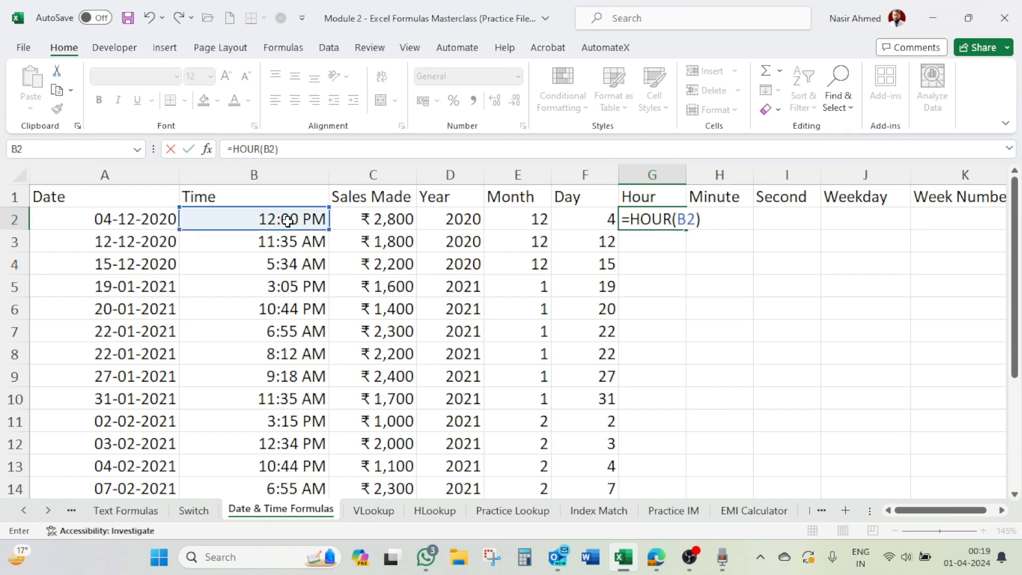
key("Return")
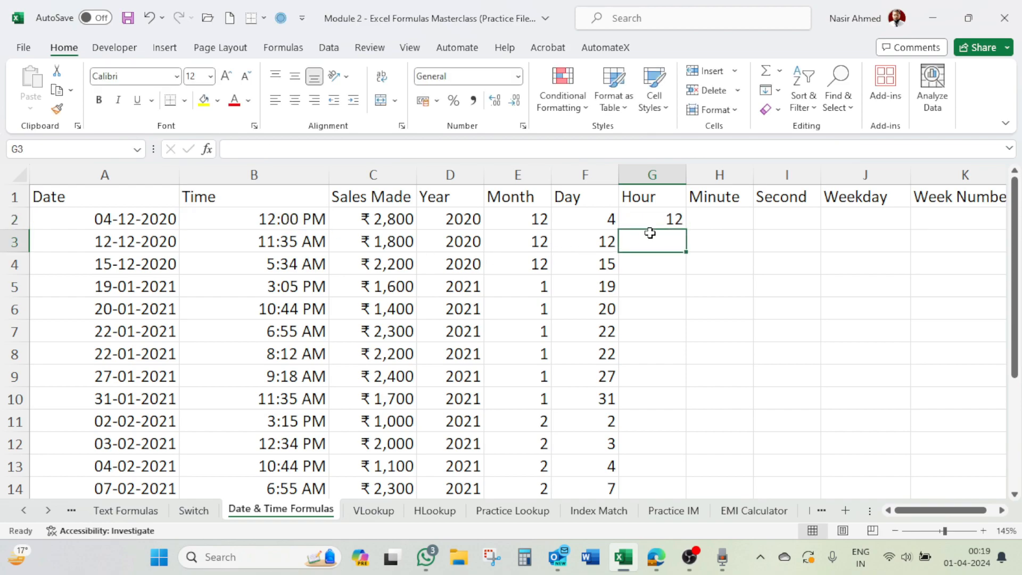
left_click(660, 220)
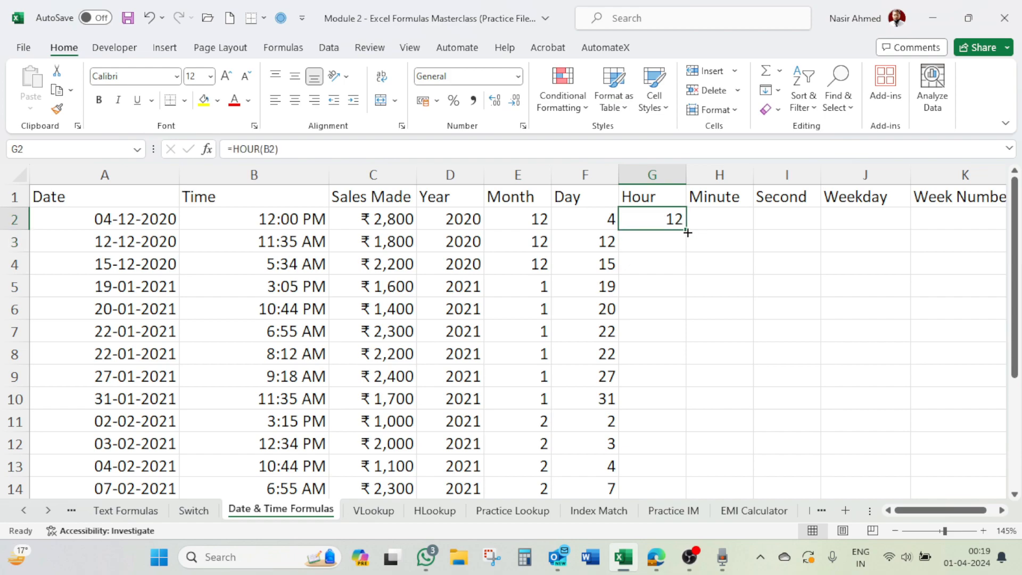
double_click(687, 233)
scroll(681, 367, "down", 2)
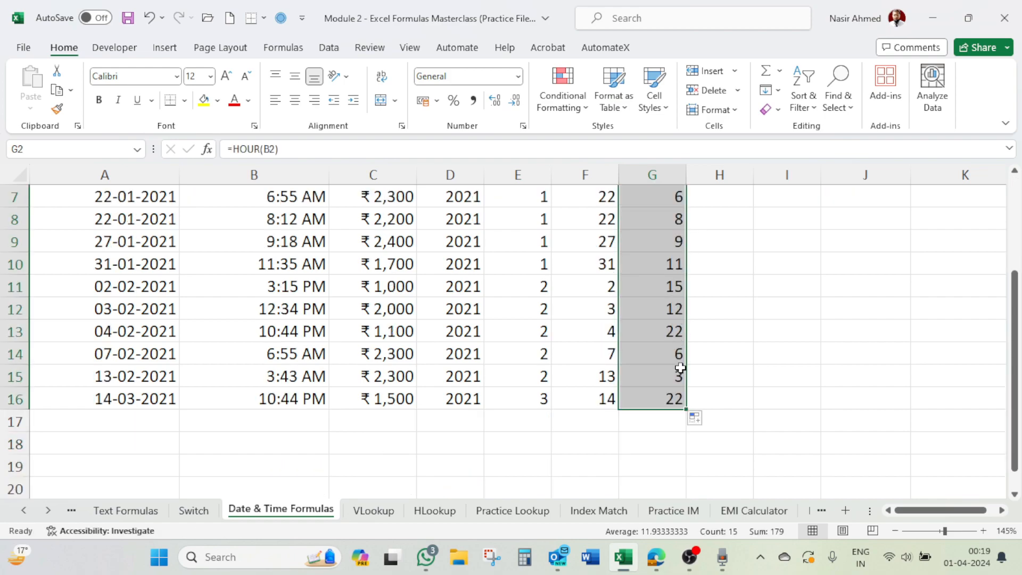
scroll(771, 266, "up", 2)
Step: Enter =MINUTE(B2) in H2, fill it down the Minute column to the last data row, and check H3 and H4
left_click(734, 217)
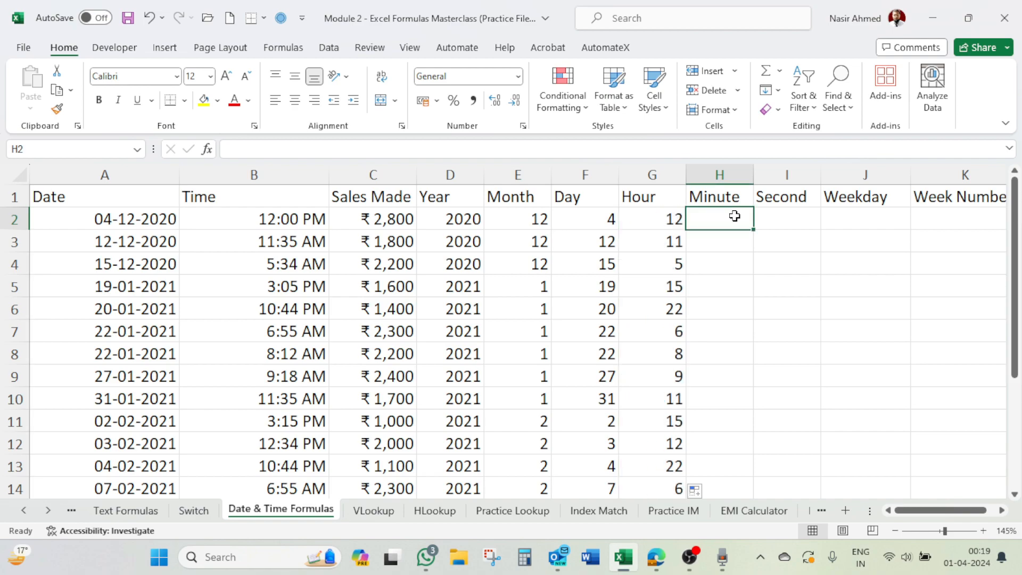
type("=minu")
key("Tab")
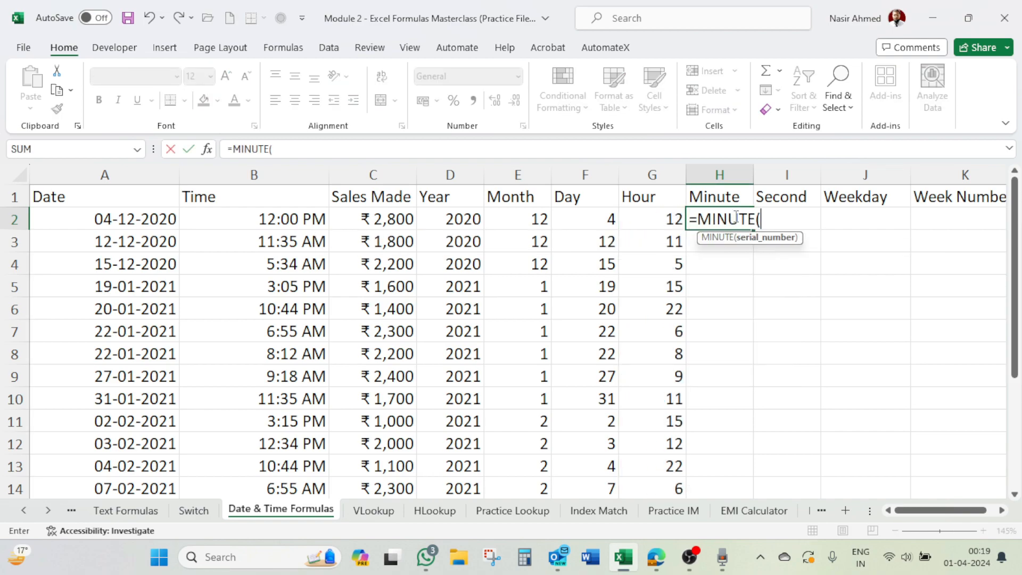
left_click(282, 219)
key("Return")
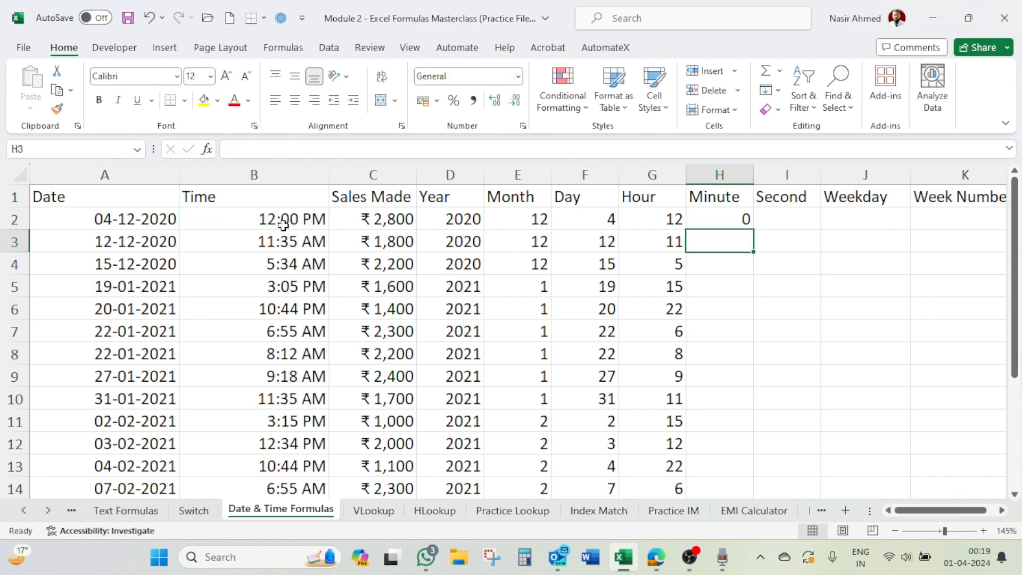
left_click(739, 215)
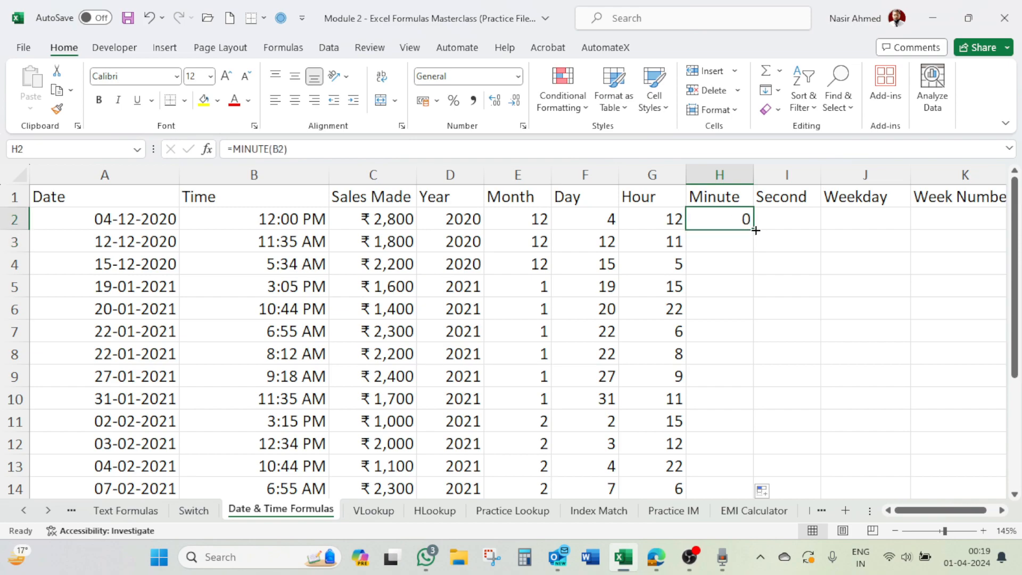
double_click(756, 230)
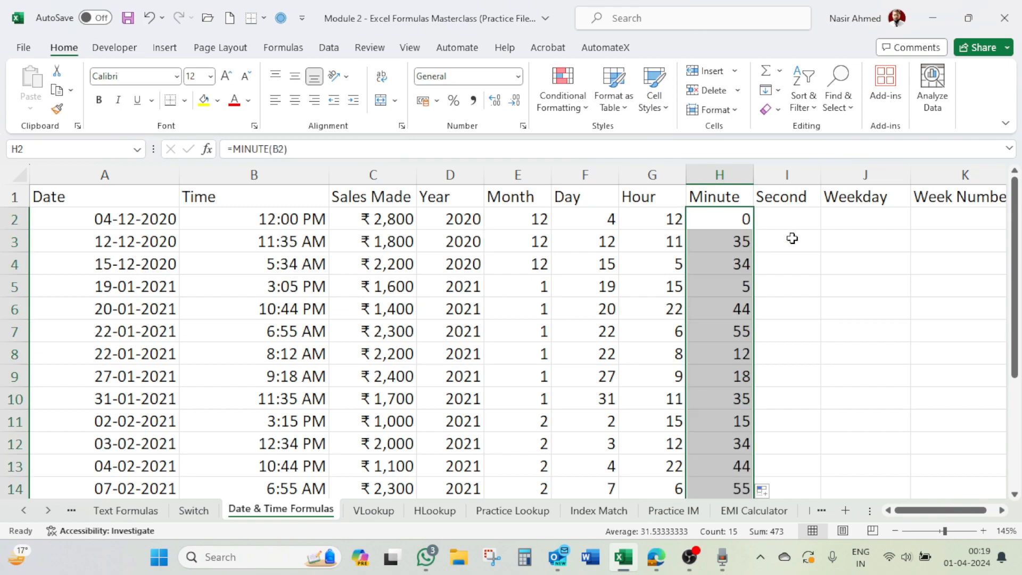
left_click(745, 240)
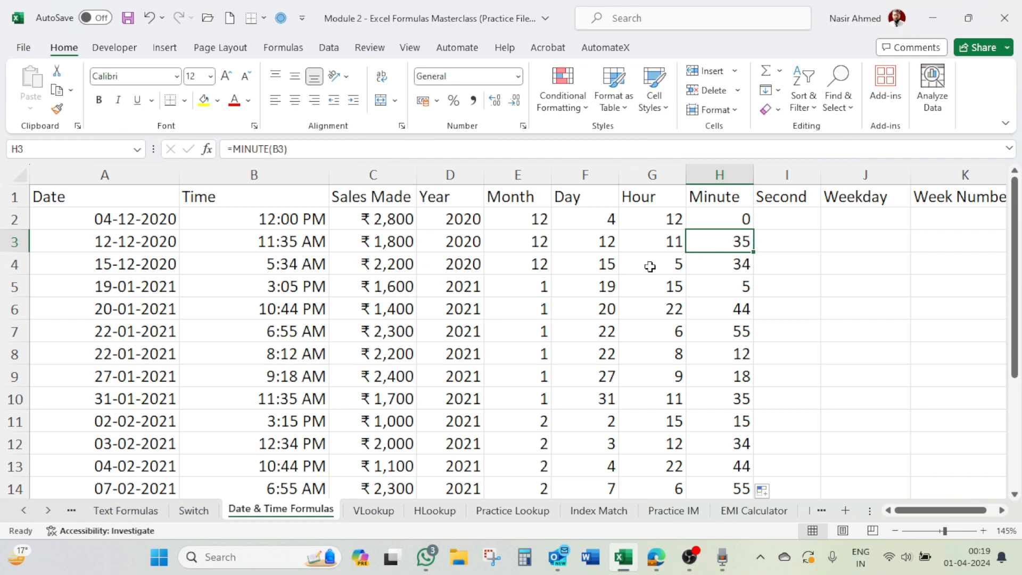
left_click(735, 264)
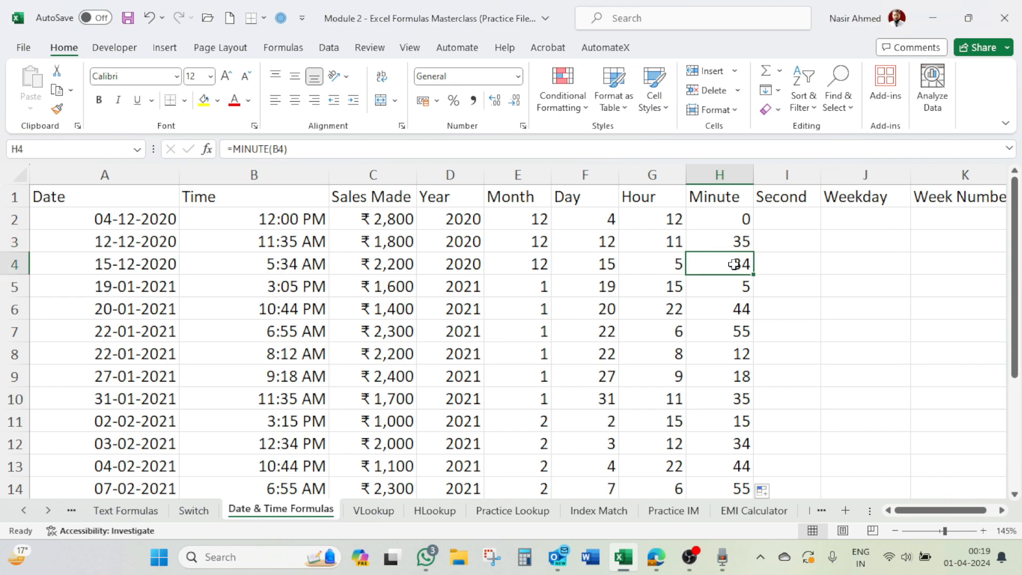
Step: Check the stored times in B2 and B3 for seconds, and apply the custom format h:mm:ss AM/PM to all Time values from B2 down
left_click(791, 218)
scroll(290, 309, "down", 2)
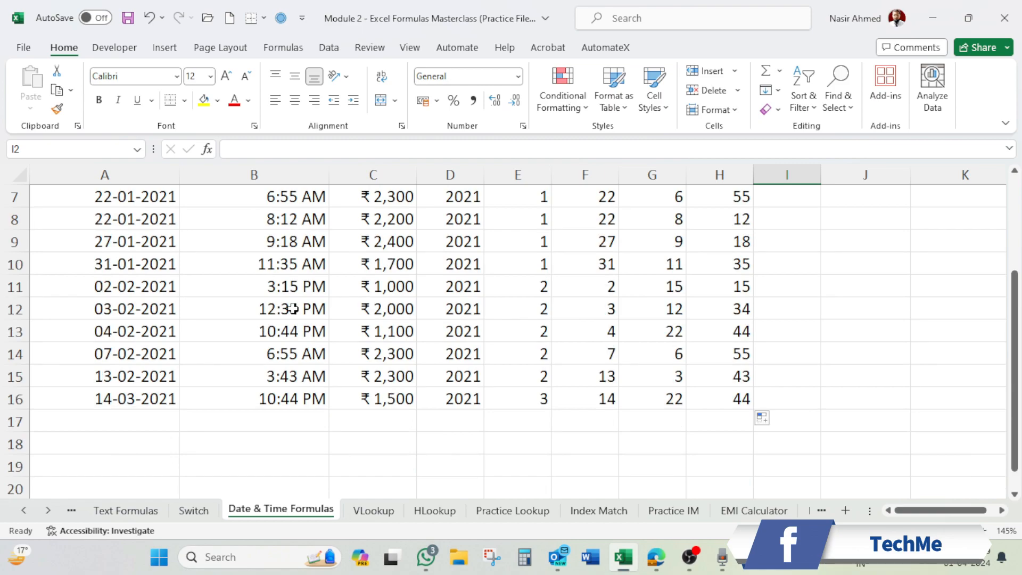
scroll(290, 311, "up", 2)
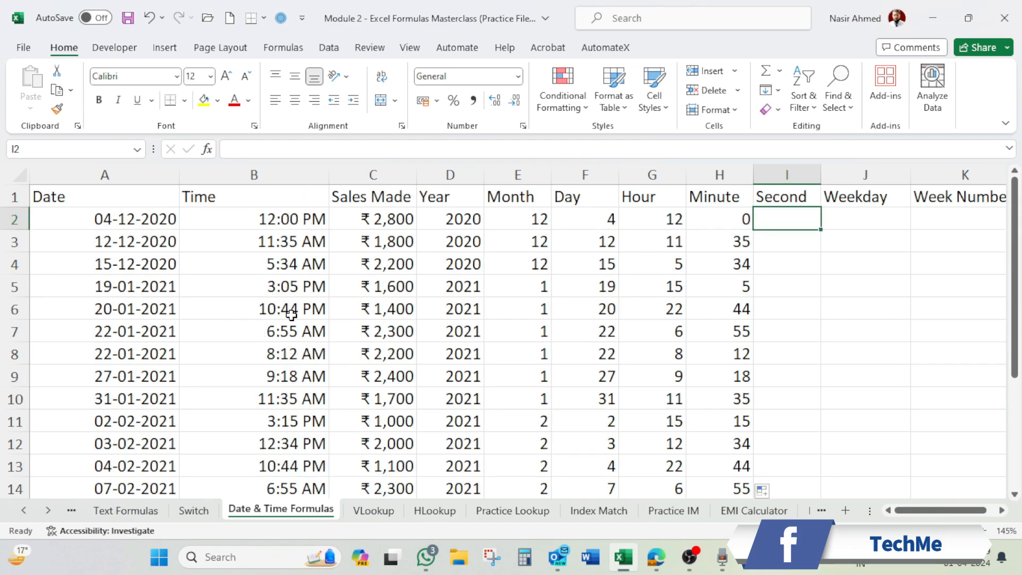
left_click(287, 220)
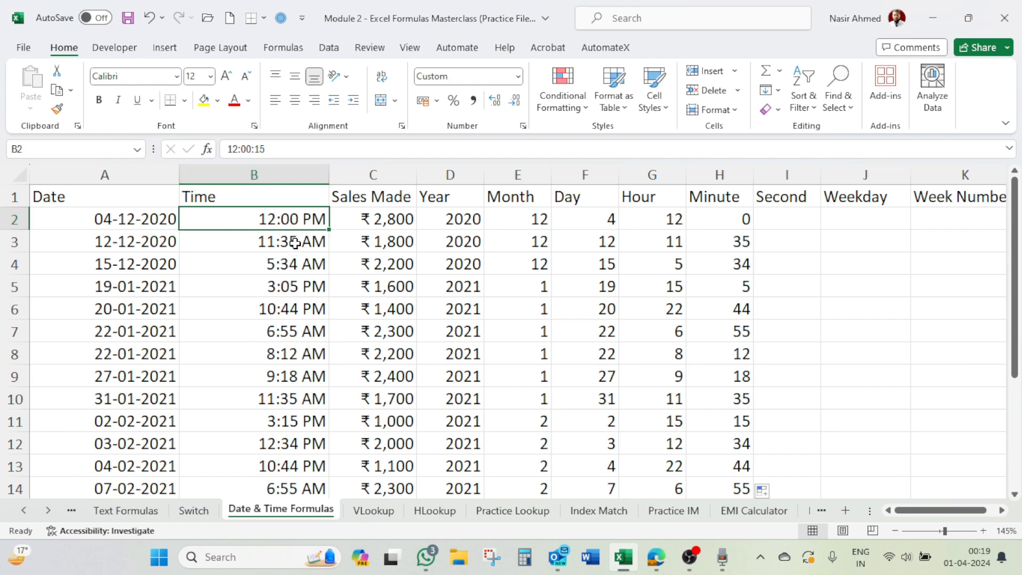
left_click(294, 243)
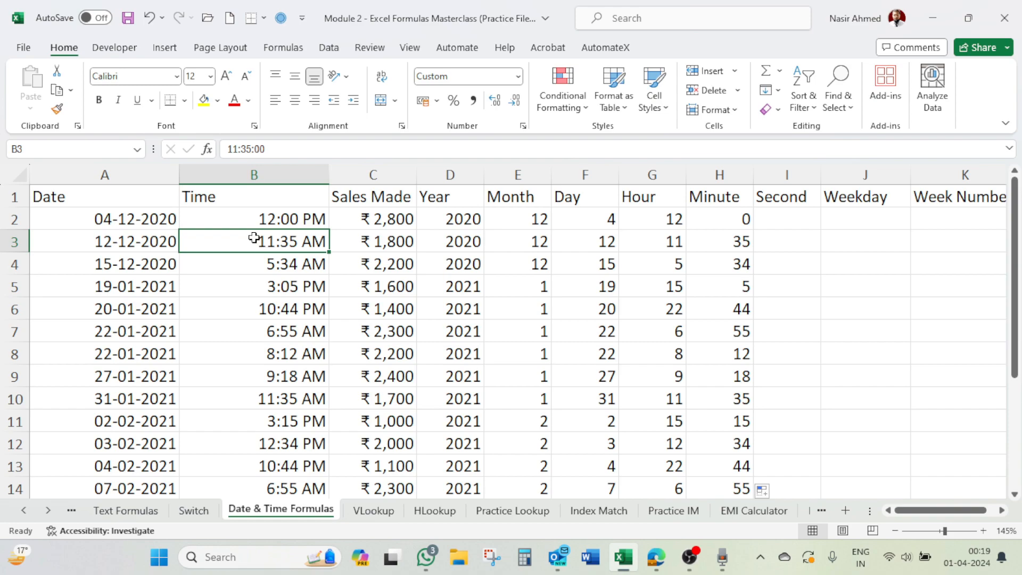
left_click(279, 221)
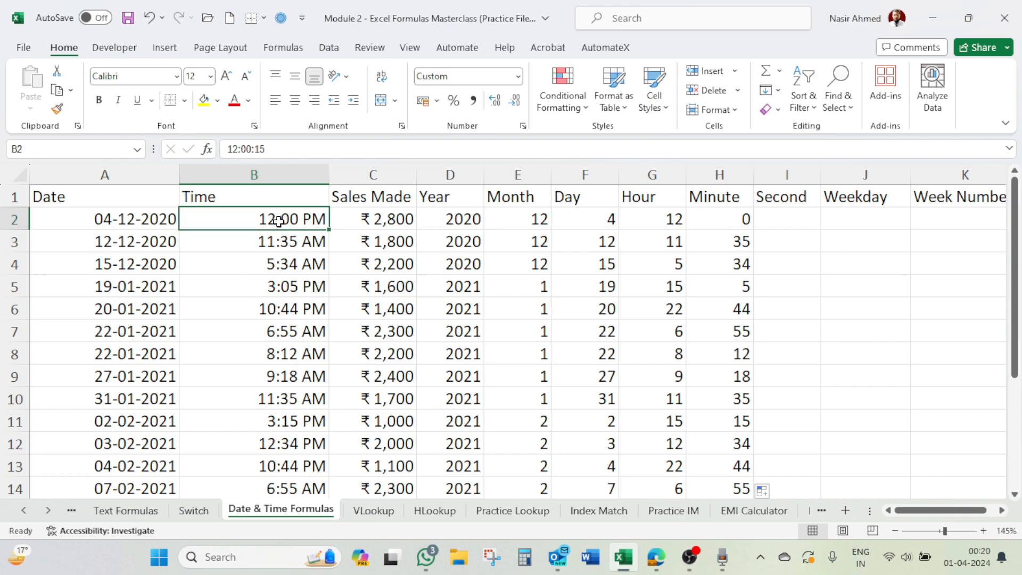
key("shift+Left")
key("shift+Right")
key("ctrl+shift+Down")
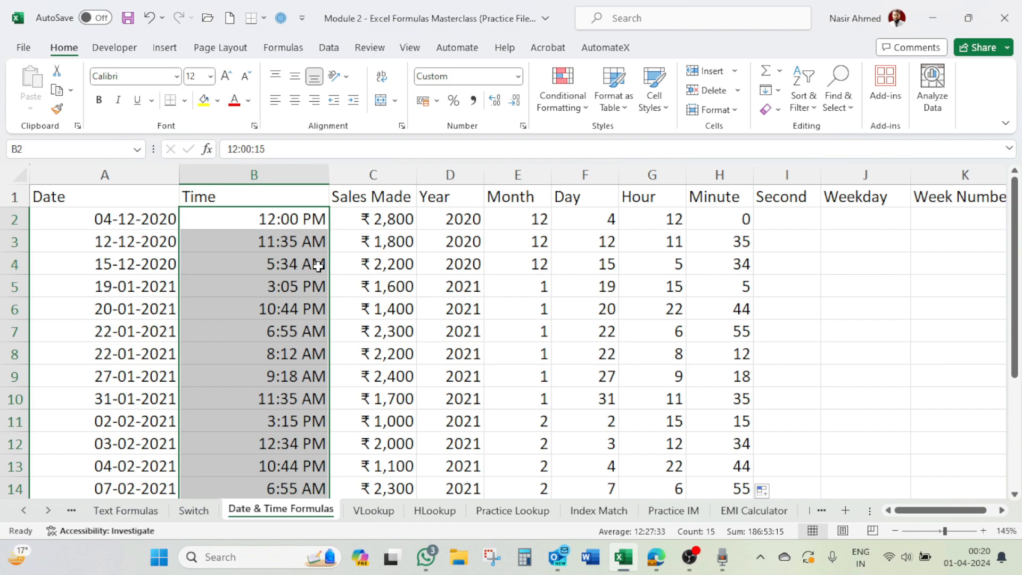
key("ctrl+1")
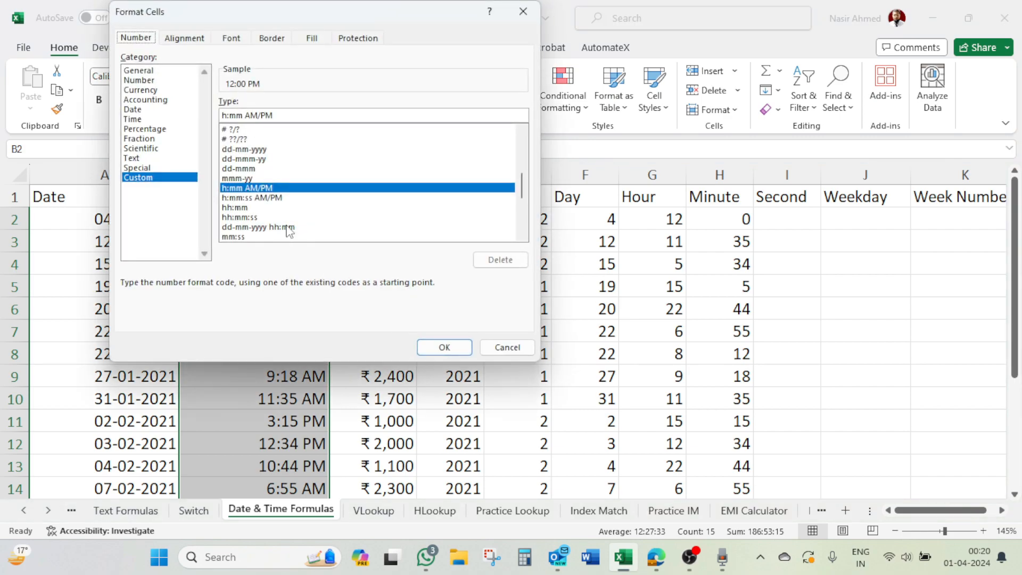
left_click(249, 198)
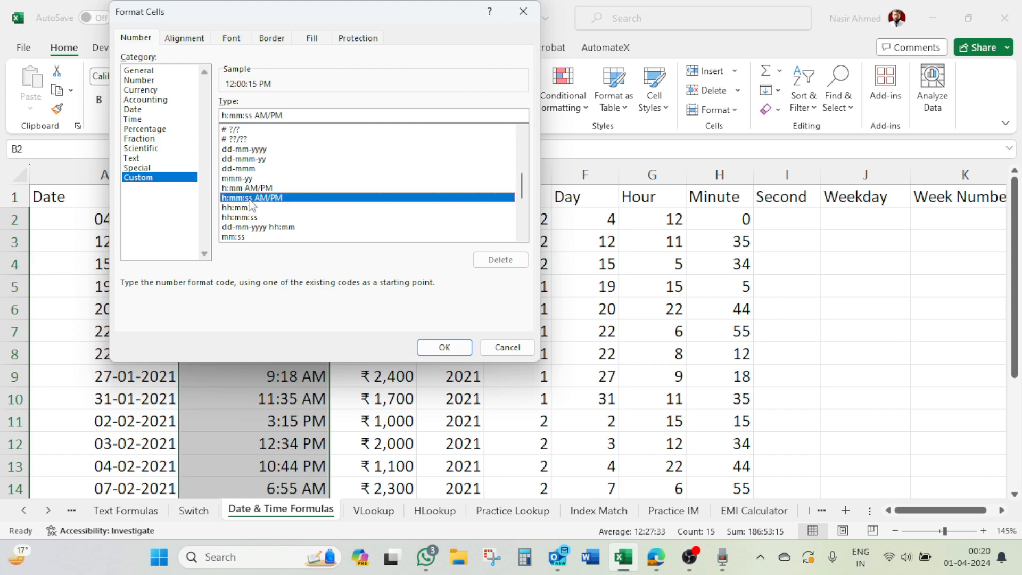
left_click(445, 351)
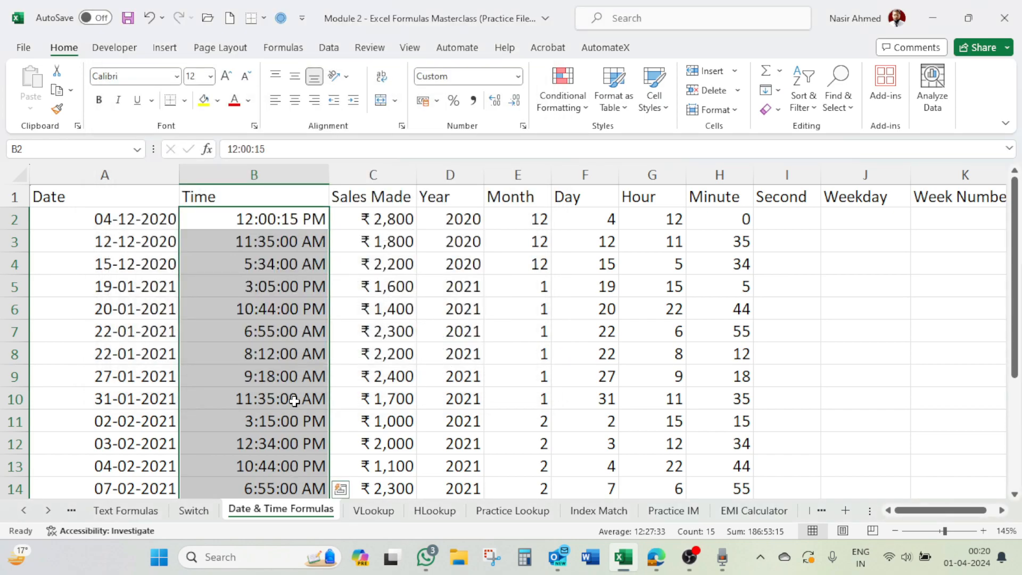
Step: Change the seconds of the time in B8 to 45, making it 08:12:45
scroll(296, 379, "down", 1)
scroll(293, 319, "up", 1)
left_click(295, 354)
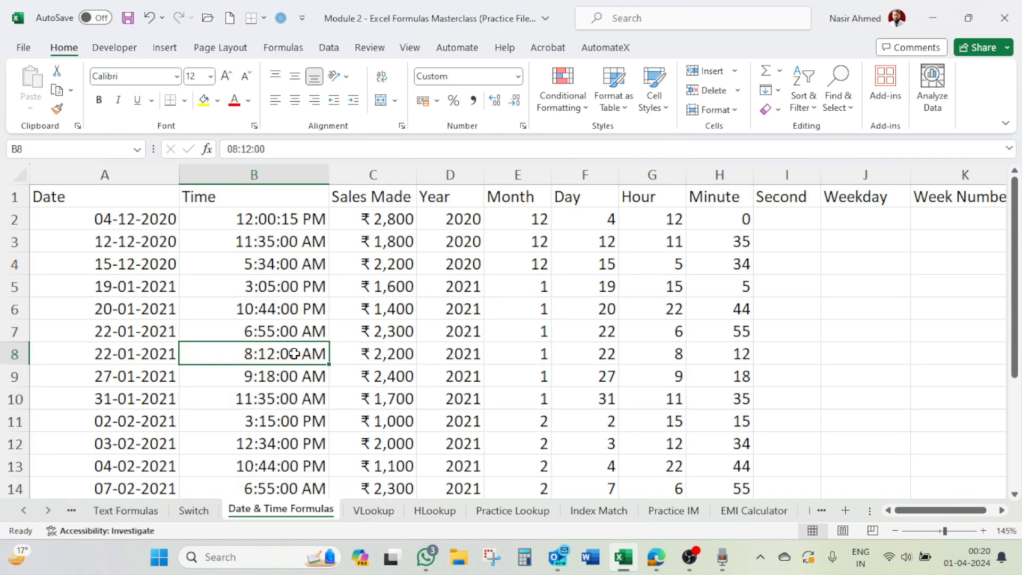
left_click(266, 148)
key("BackSpace")
key("BackSpace")
type("45")
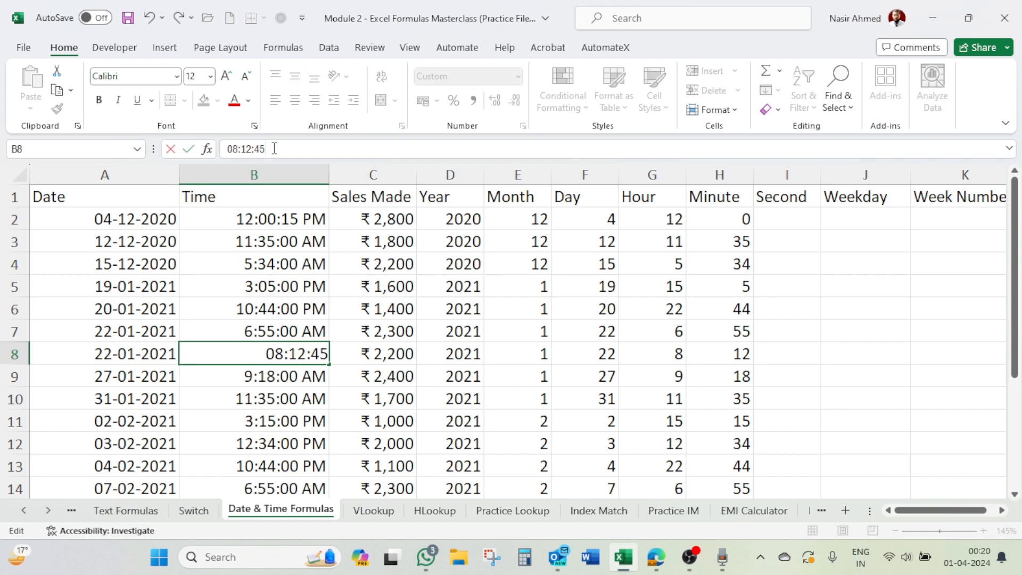
key("Return")
Step: Change the seconds of the time in B13 to 12, making it 22:44:12
scroll(270, 320, "down", 1)
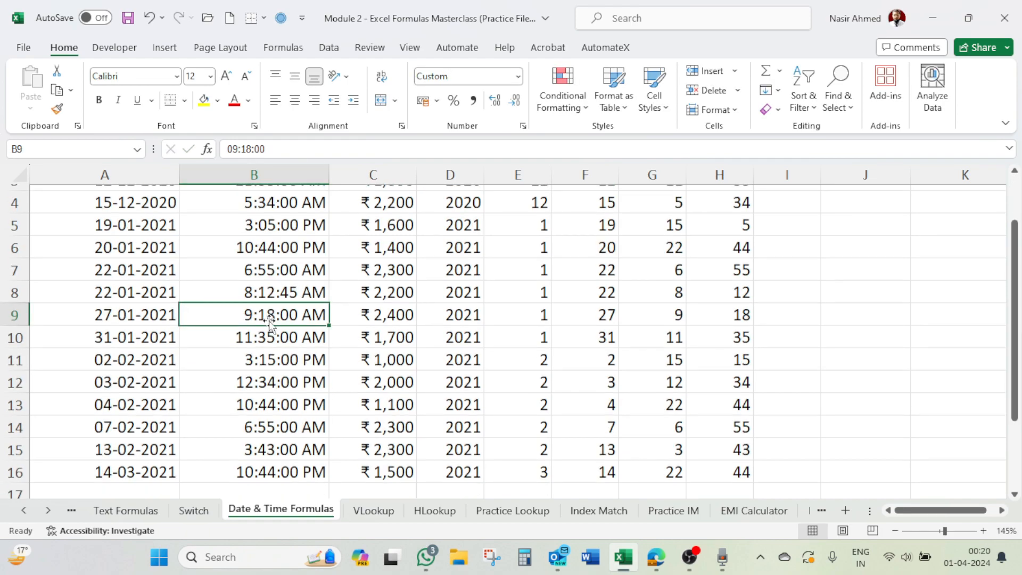
left_click(272, 403)
left_click(279, 145)
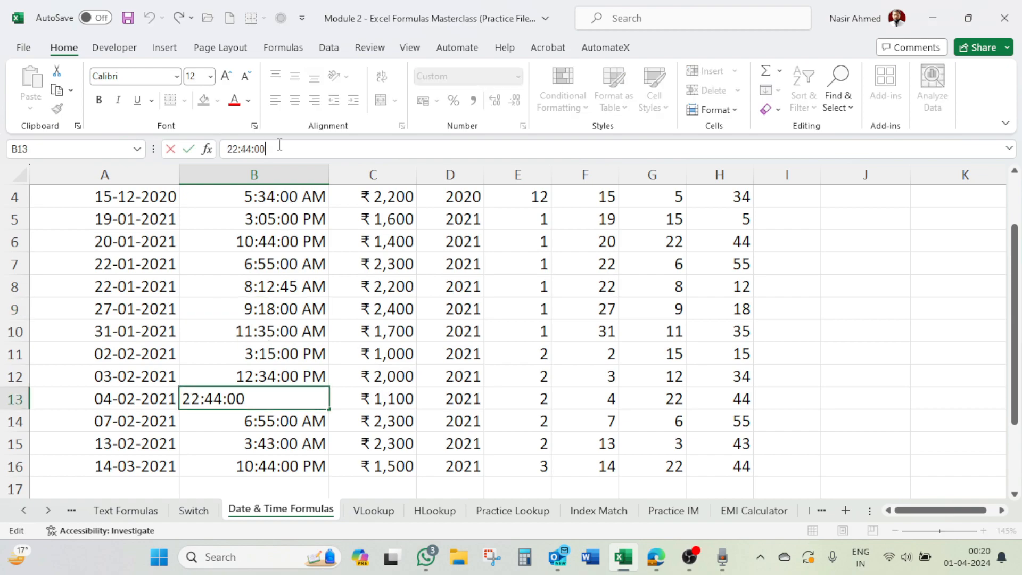
key("BackSpace")
key("BackSpace")
type("12")
key("Return")
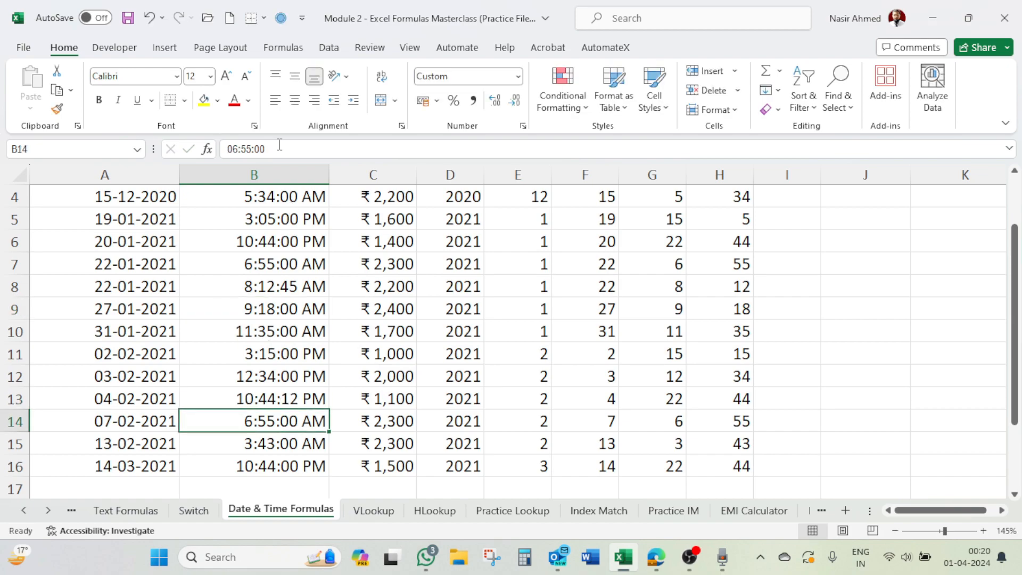
Step: Enter =SECOND(B2) in I2 to extract the seconds from the first time
scroll(868, 284, "up", 1)
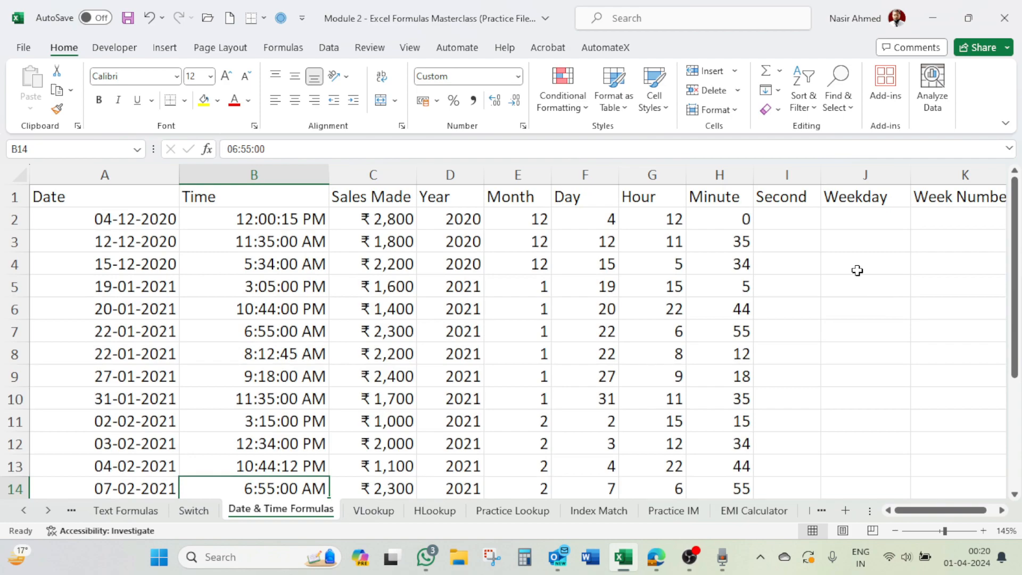
left_click(806, 220)
type("=seco")
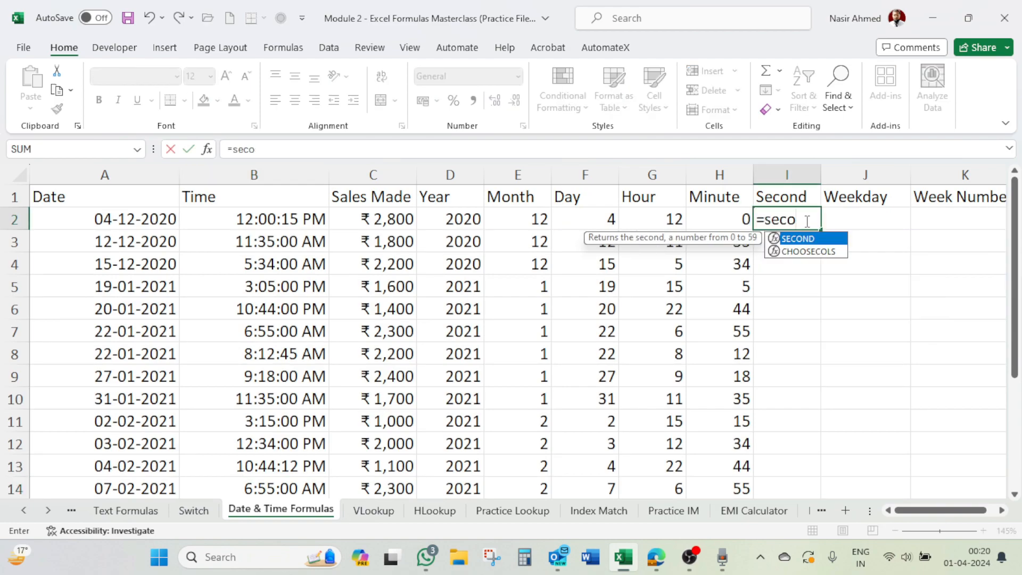
key("Tab")
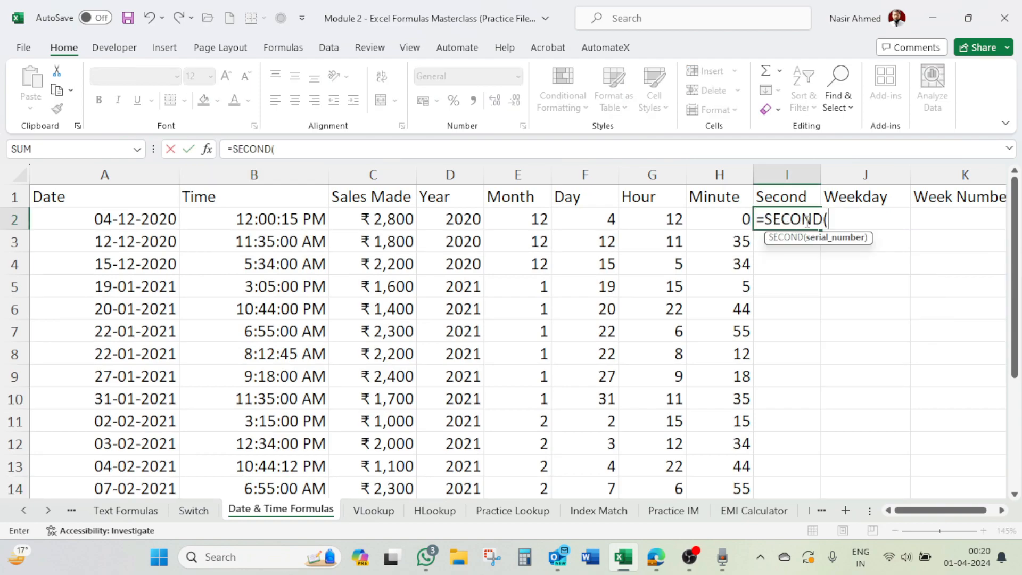
left_click(277, 226)
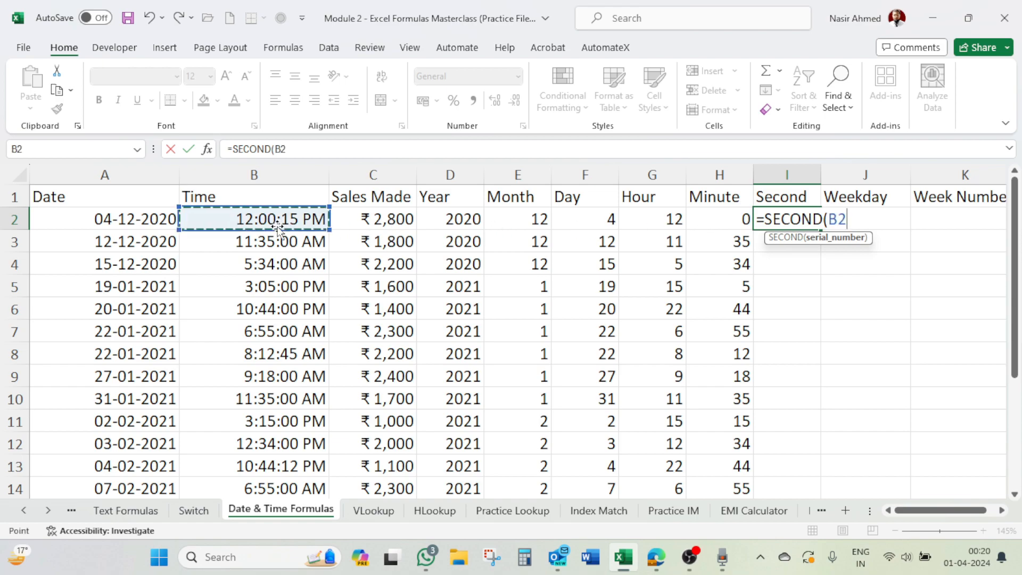
type(")")
key("Return")
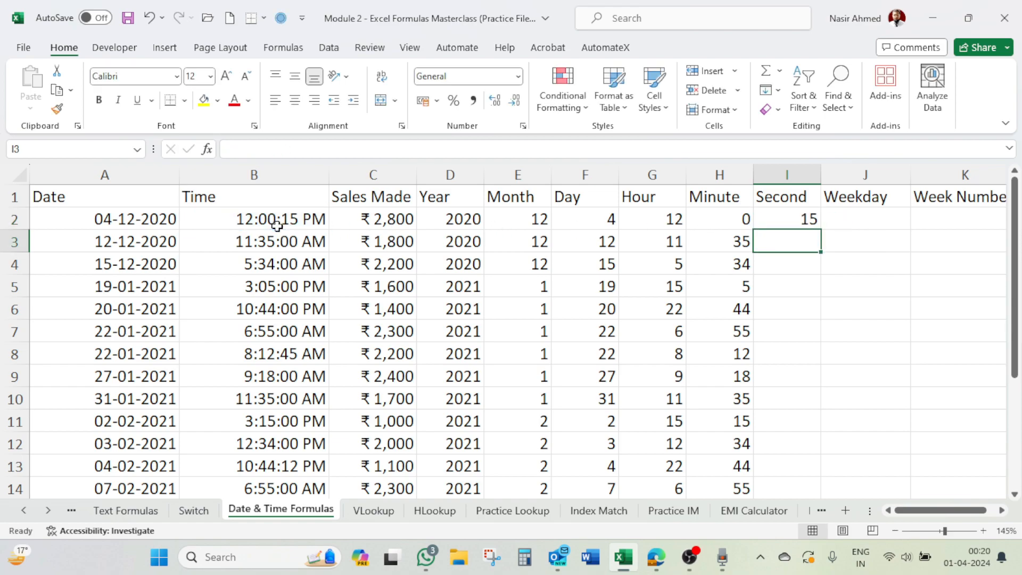
Step: Fill the formula in I2 down the Second column to the last data row and check the results through row 16
left_click(810, 218)
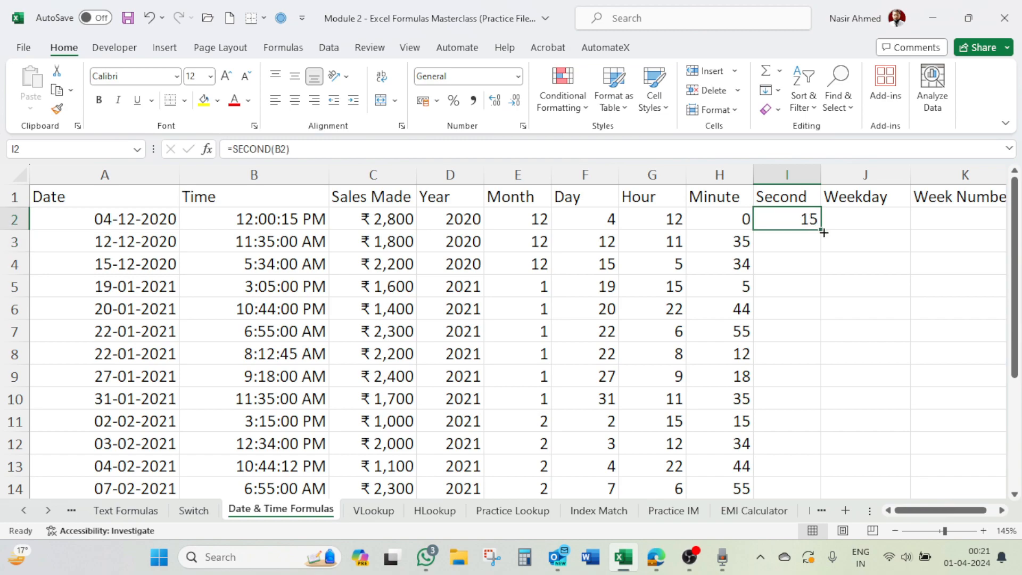
double_click(823, 232)
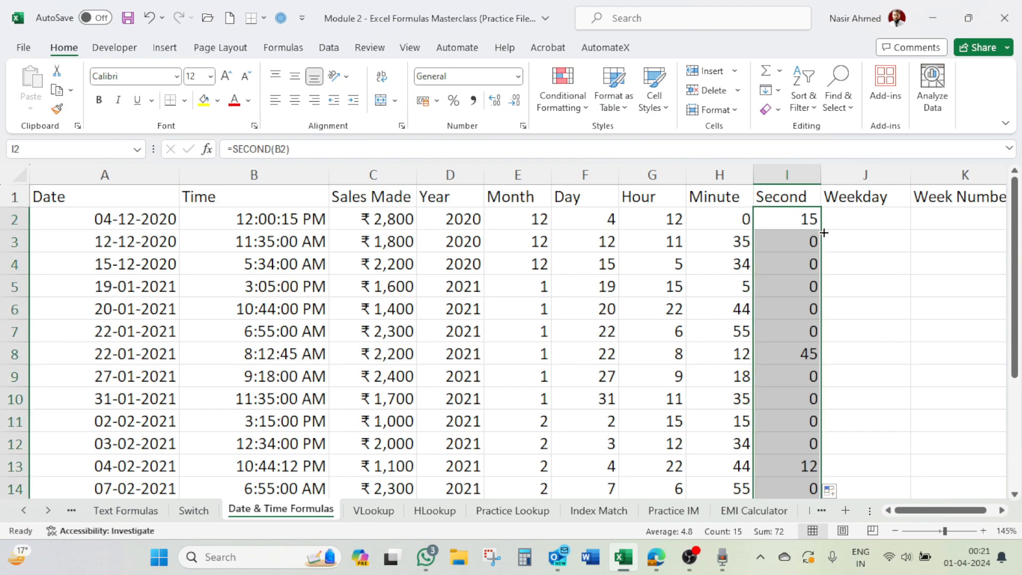
left_click(810, 240)
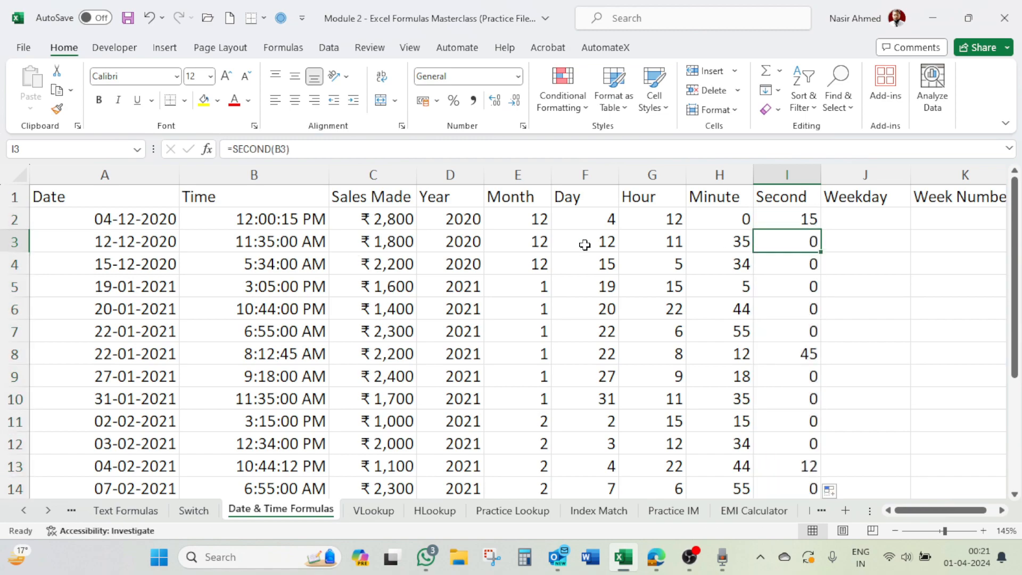
scroll(812, 362, "down", 2)
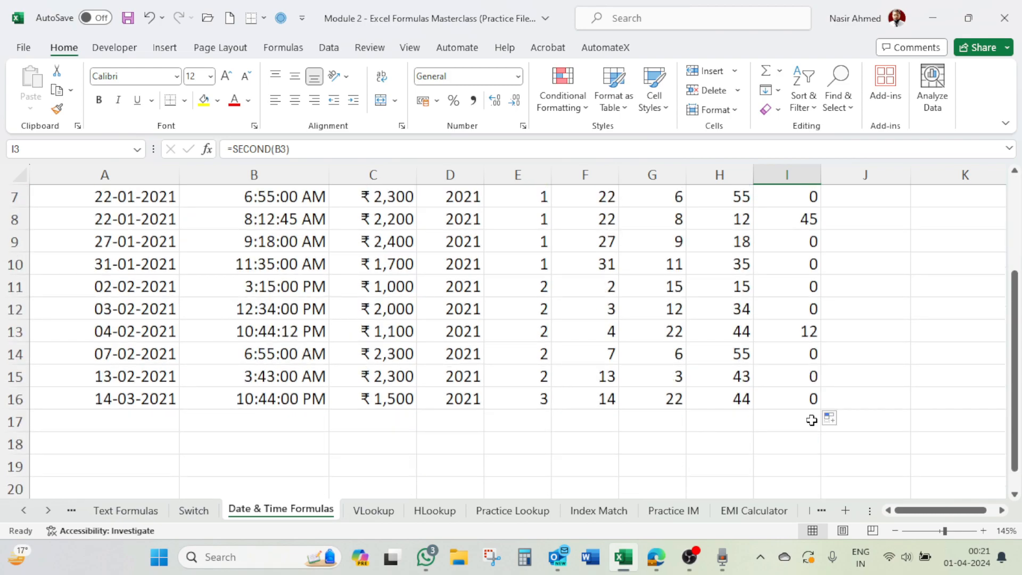
scroll(809, 426, "up", 1)
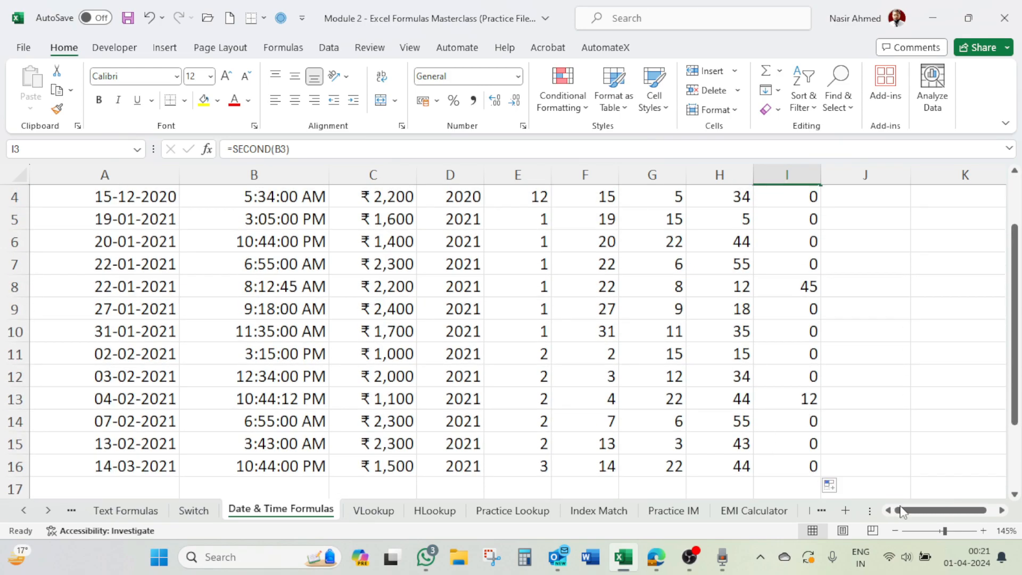
scroll(908, 285, "up", 1)
Step: Select J2 and look up December 2020 in the Windows calendar to see which weekday 04-12-2020 falls on
left_click(876, 216)
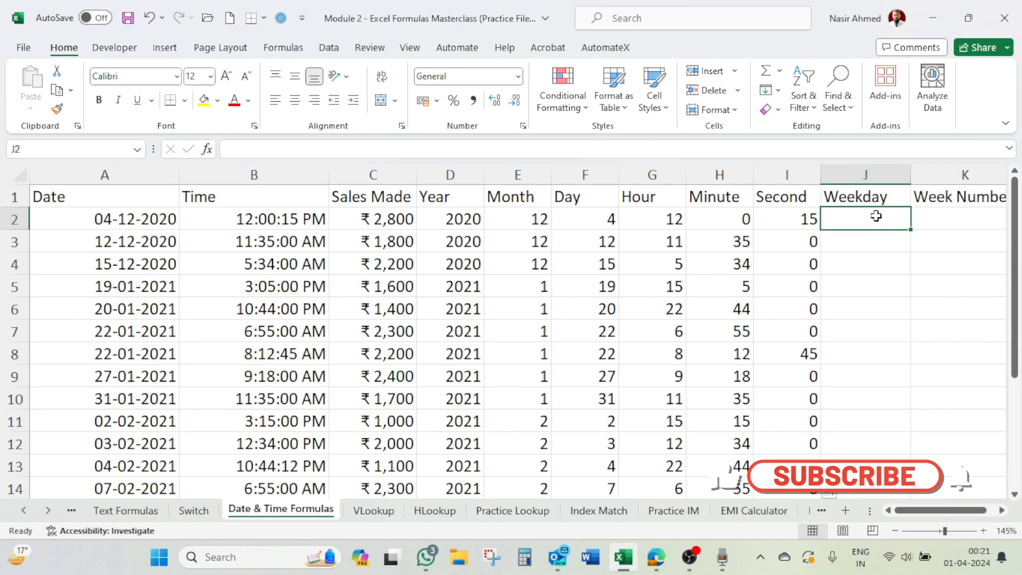
left_click(967, 557)
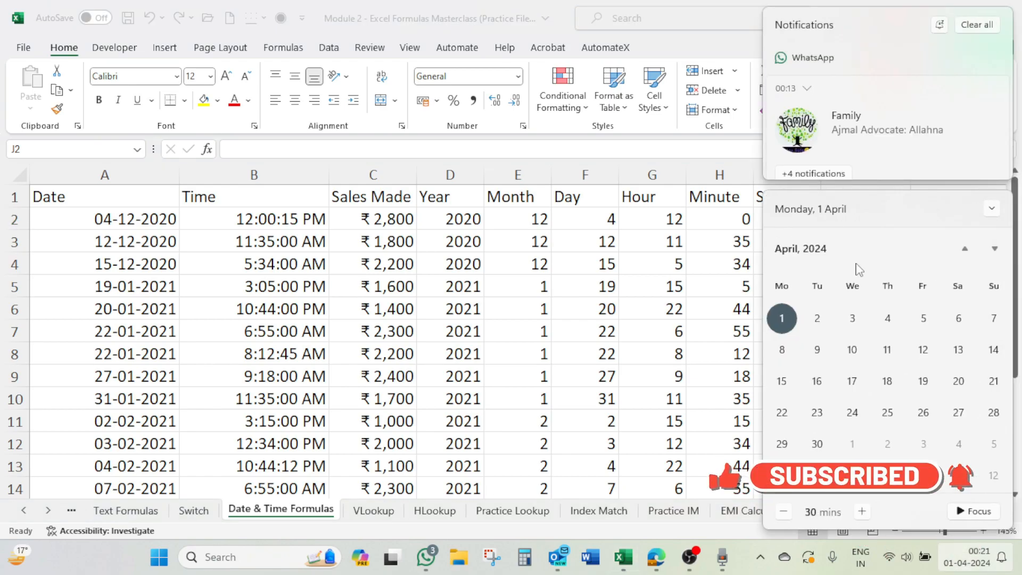
left_click(798, 250)
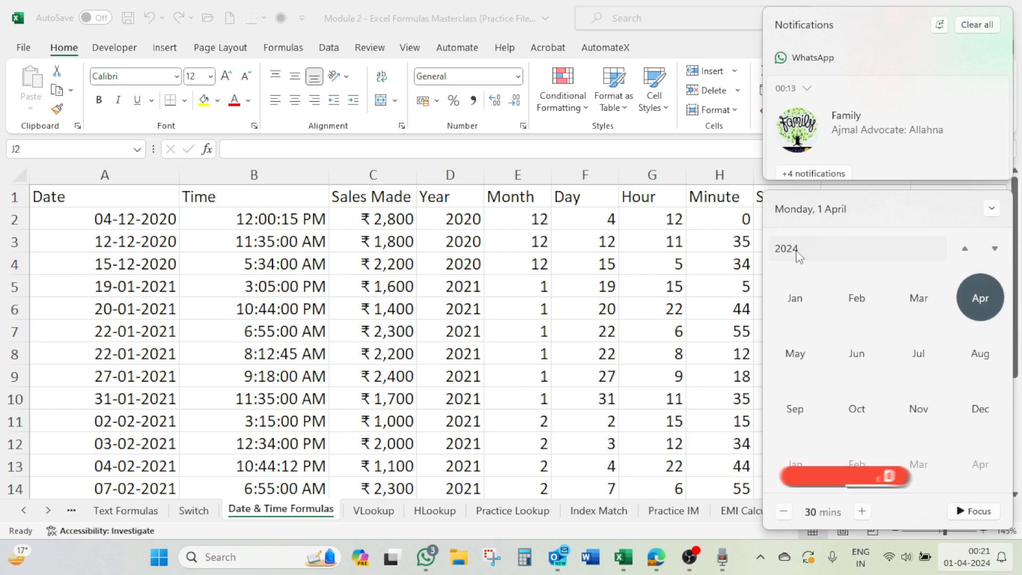
left_click(799, 253)
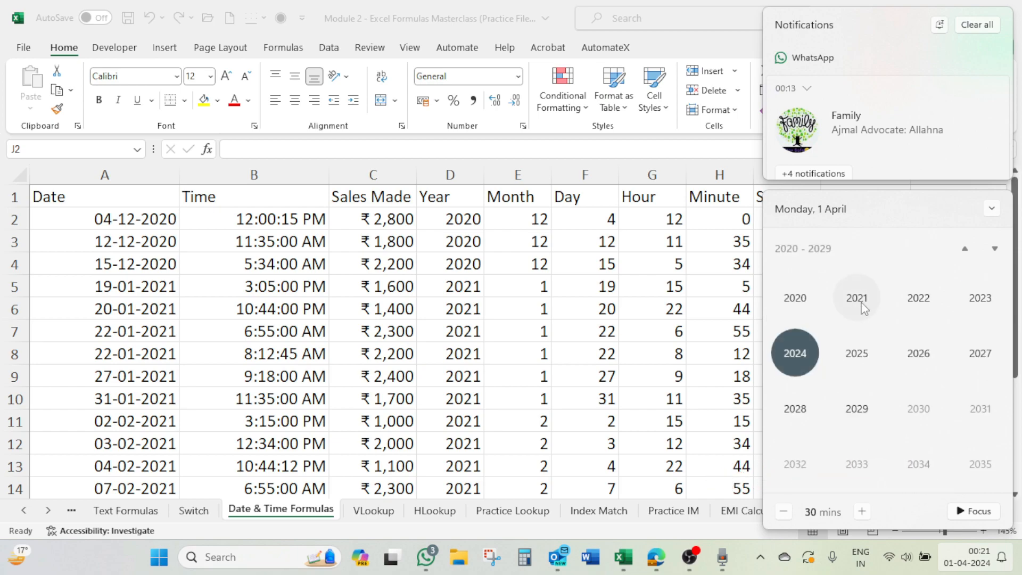
left_click(803, 302)
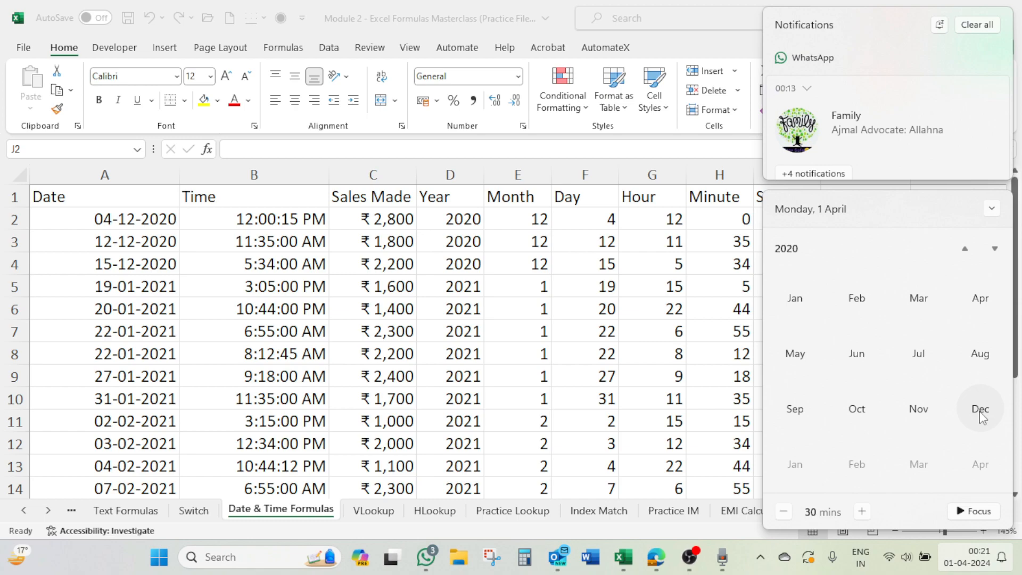
left_click(981, 416)
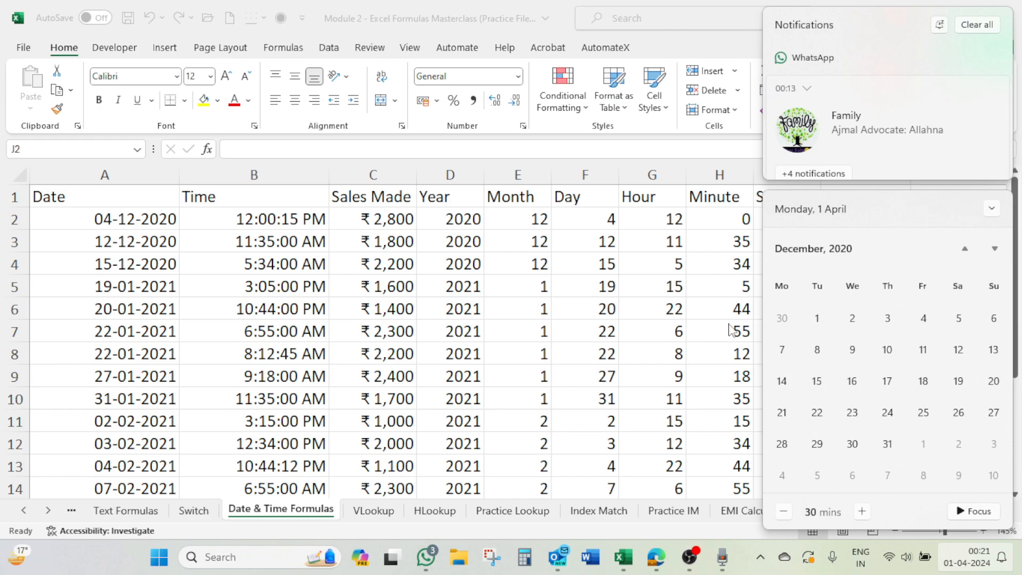
left_click(730, 263)
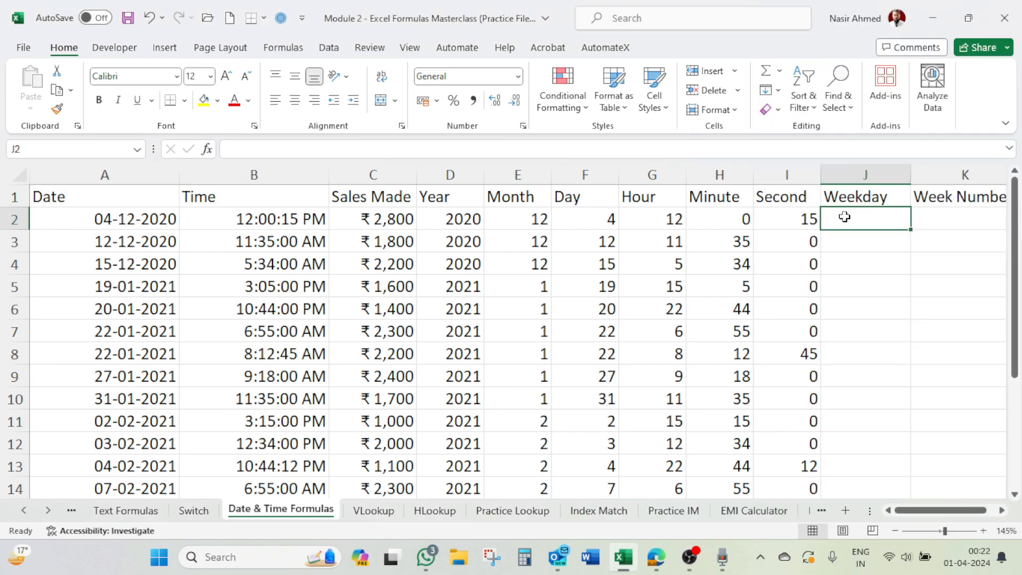
Step: Enter =WEEKDAY(A2,1) in J2 to get the weekday number of the first date, counting from Sunday as 1
type("=week")
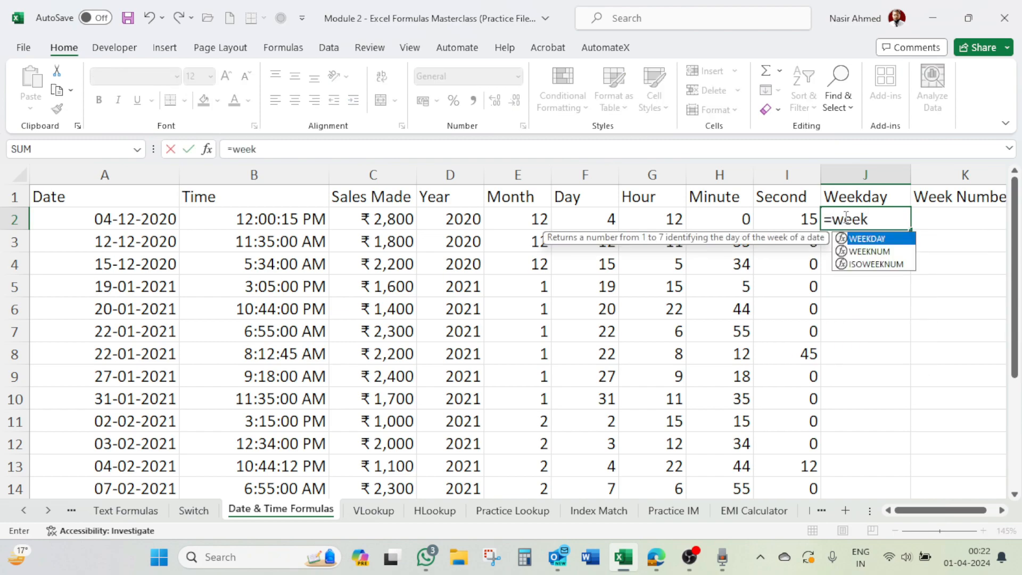
key("Tab")
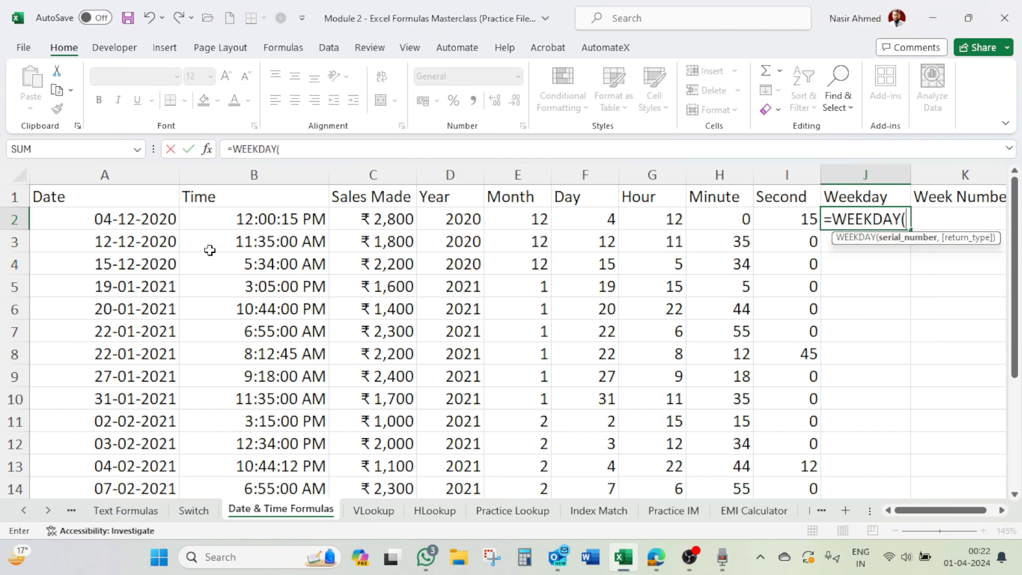
left_click(135, 223)
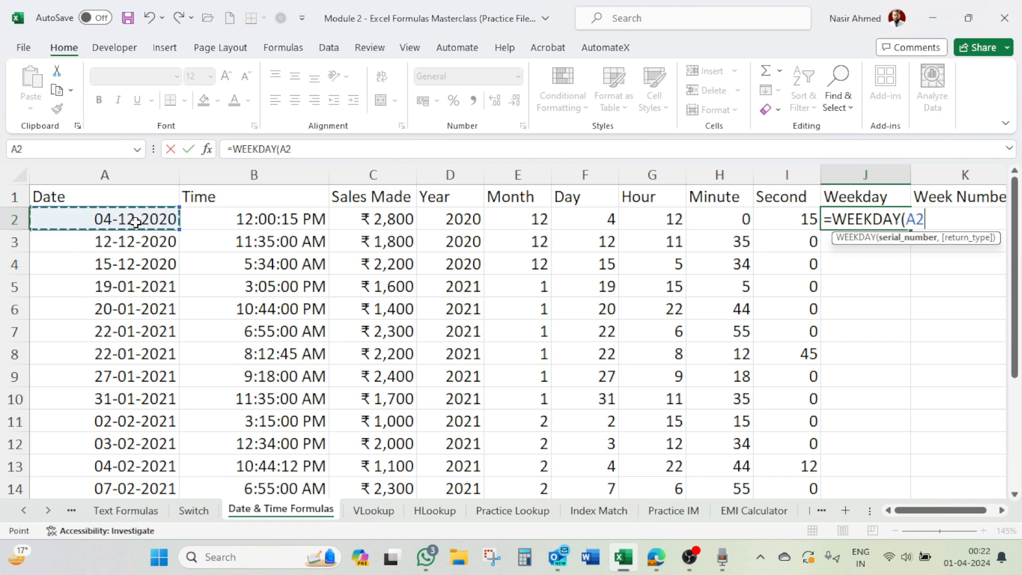
type(",")
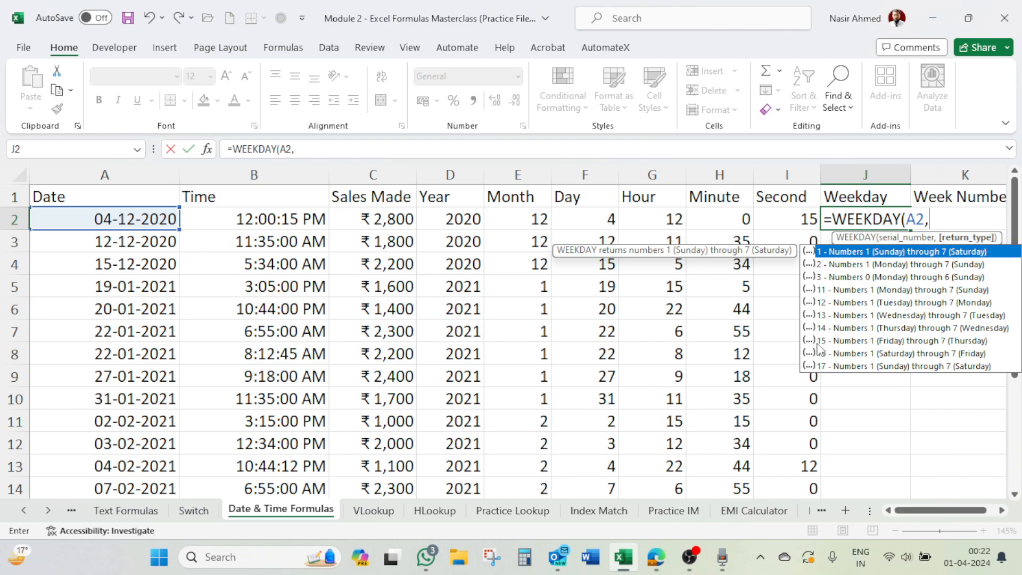
type("15")
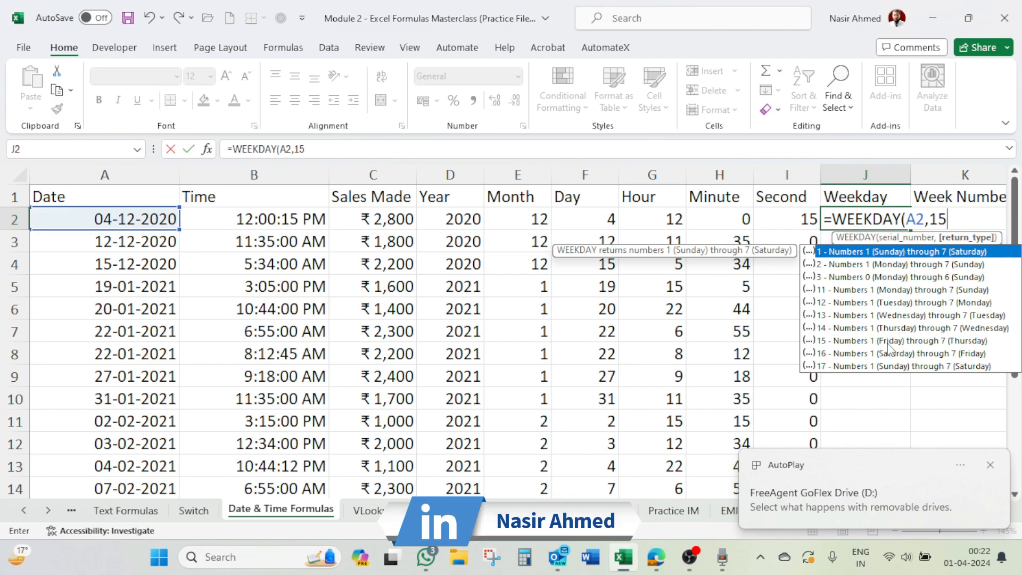
key("BackSpace")
key("BackSpace")
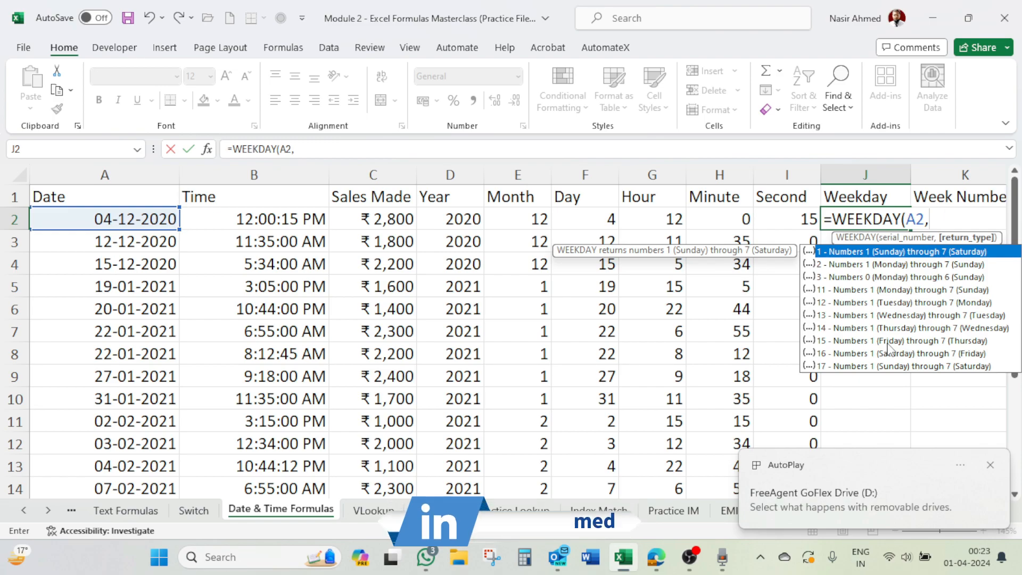
type("1")
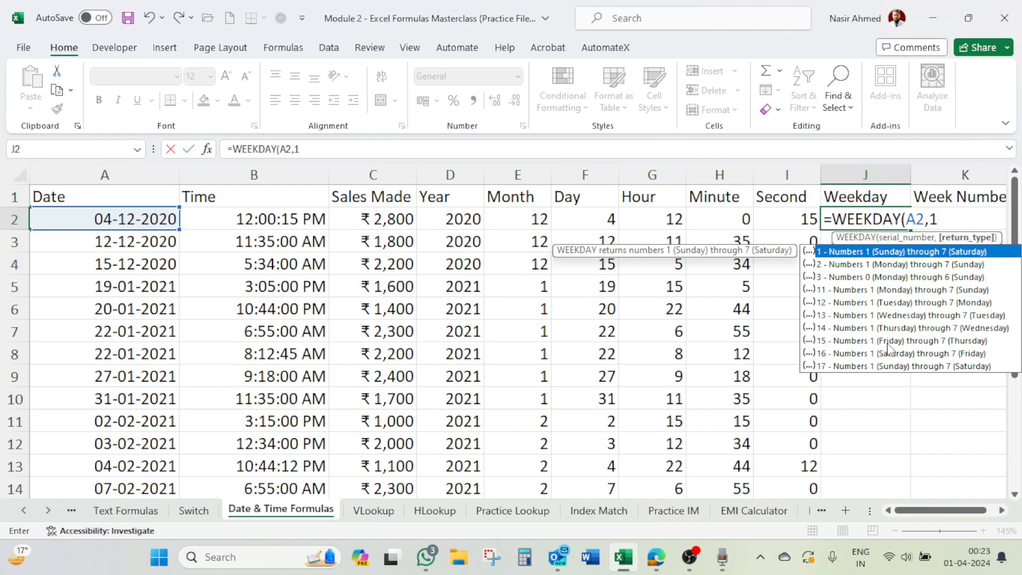
key("Escape")
type(")")
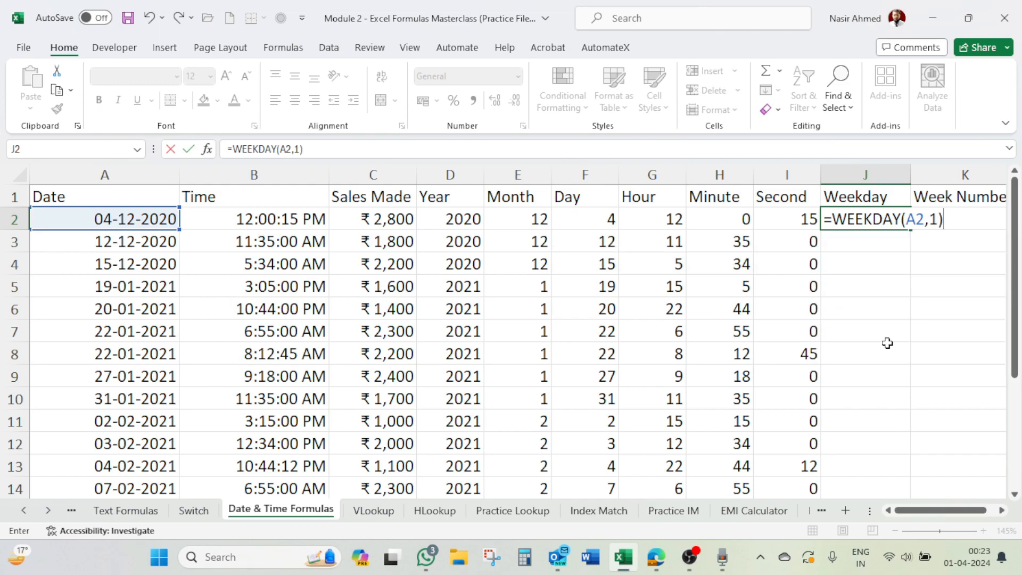
key("Return")
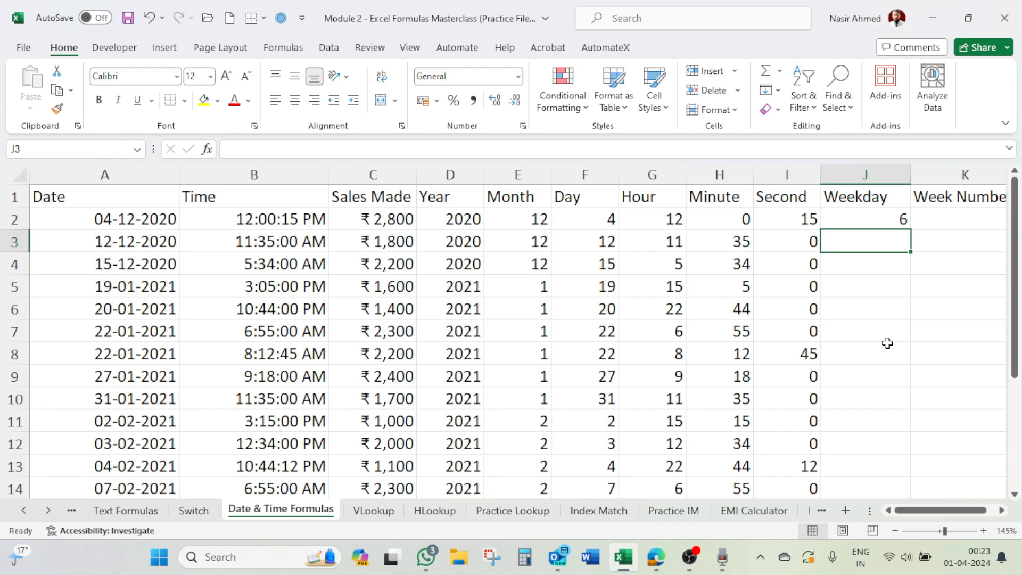
Step: Fill the formula in J2 down the Weekday column to the last data row and check the results, including cells J3 to J7
left_click(892, 220)
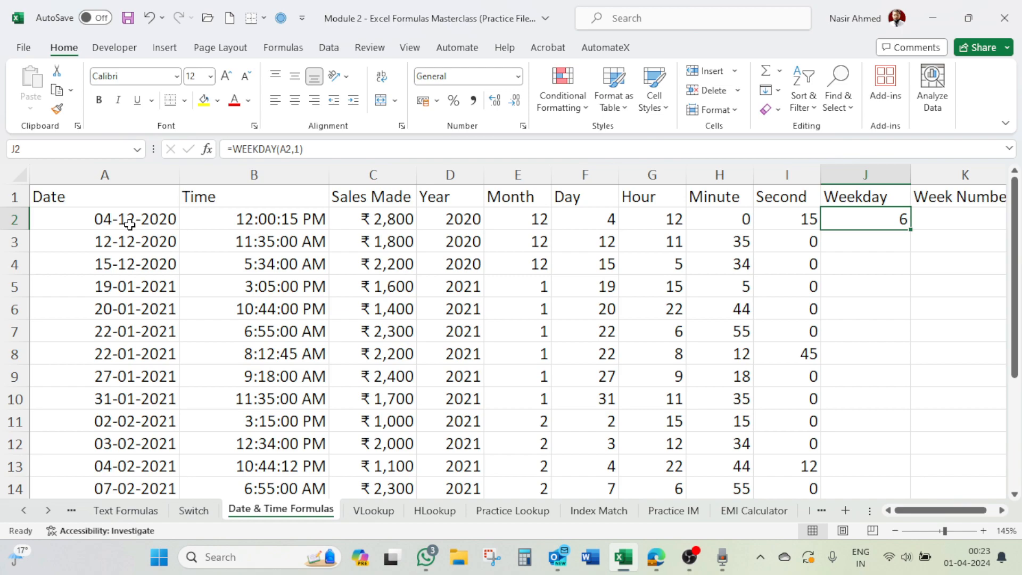
double_click(914, 229)
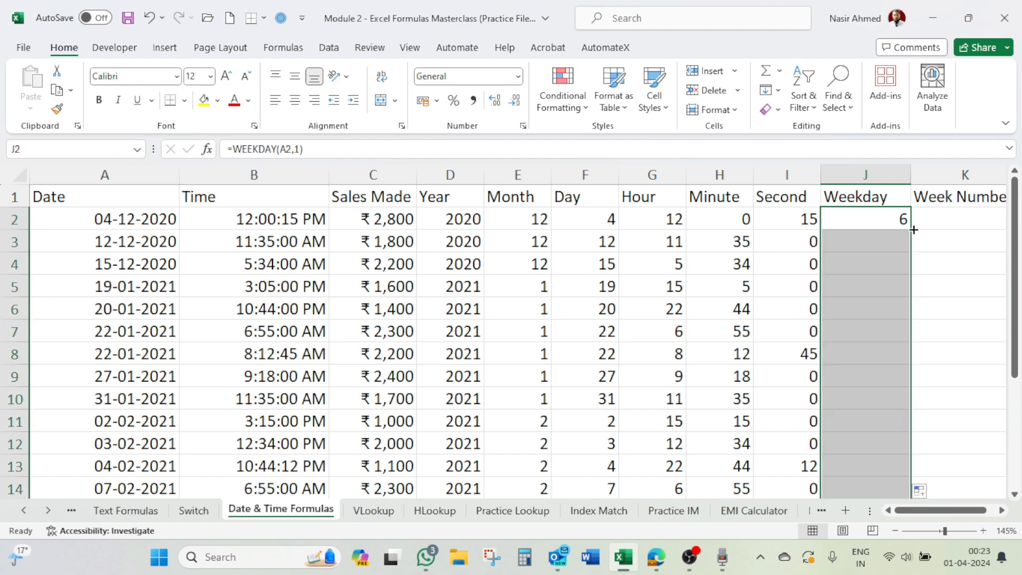
scroll(895, 254, "down", 2)
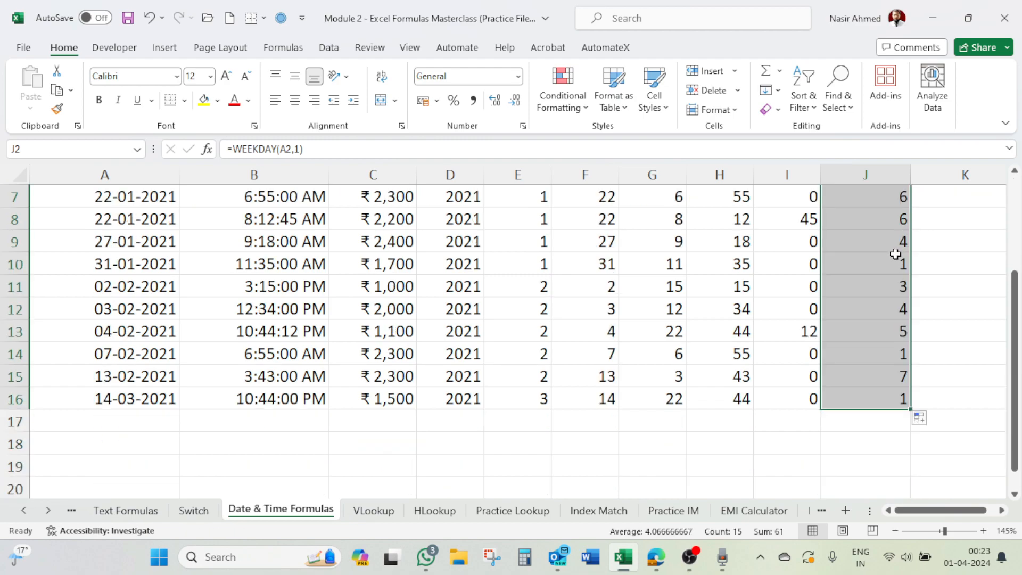
scroll(894, 255, "up", 2)
left_click(900, 242)
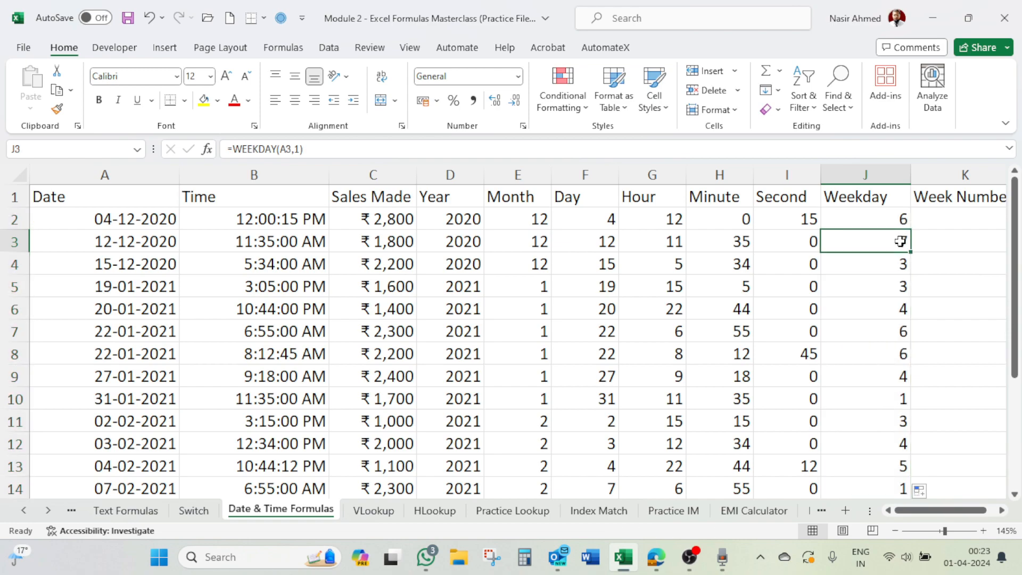
left_click(899, 269)
left_click(894, 290)
left_click(895, 313)
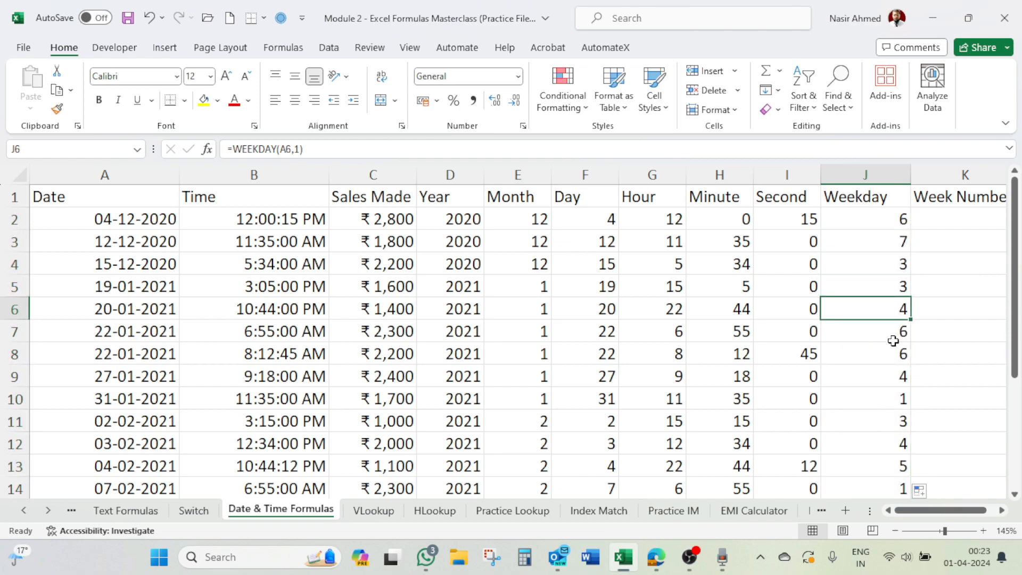
left_click(892, 336)
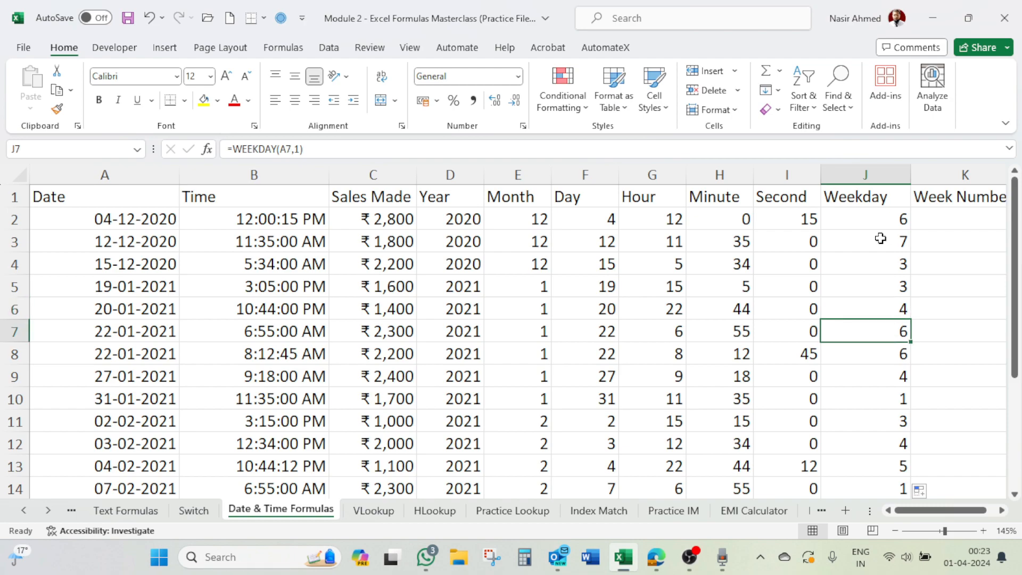
Step: Wrap the formula in J2 in a SWITCH function that uses WEEKDAY(A2,1) as its expression
left_click(880, 221)
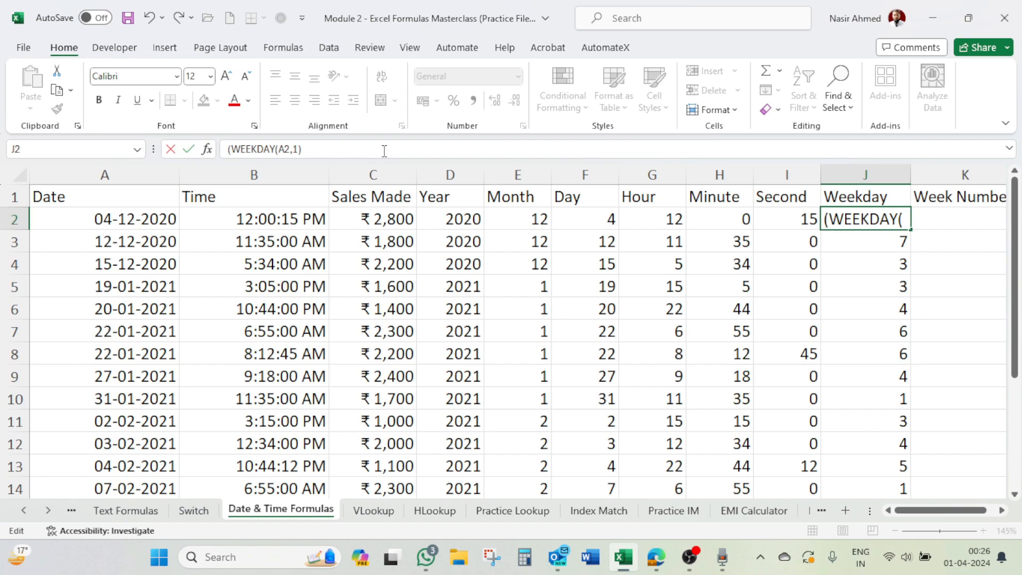
type("=")
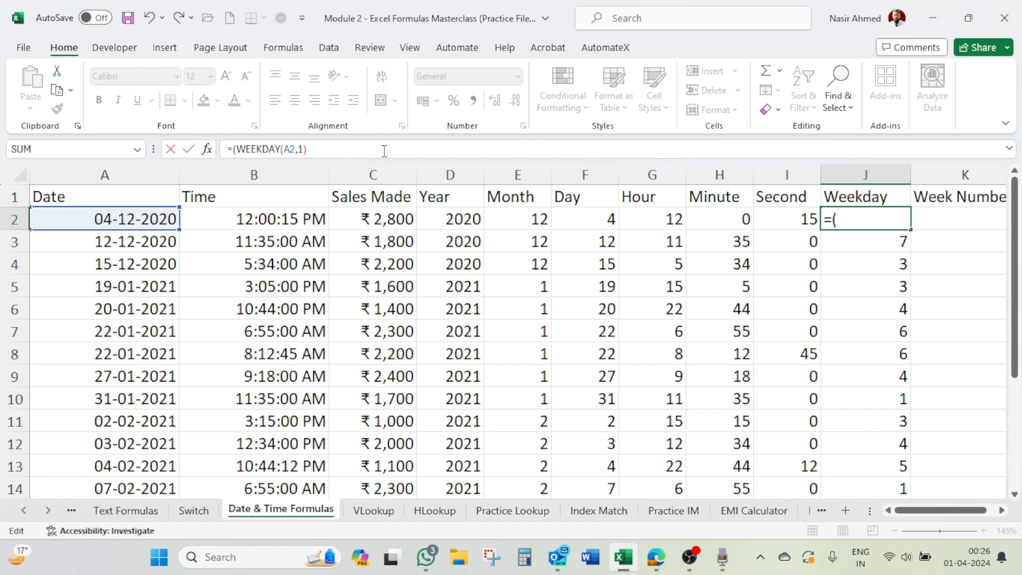
type("Swi")
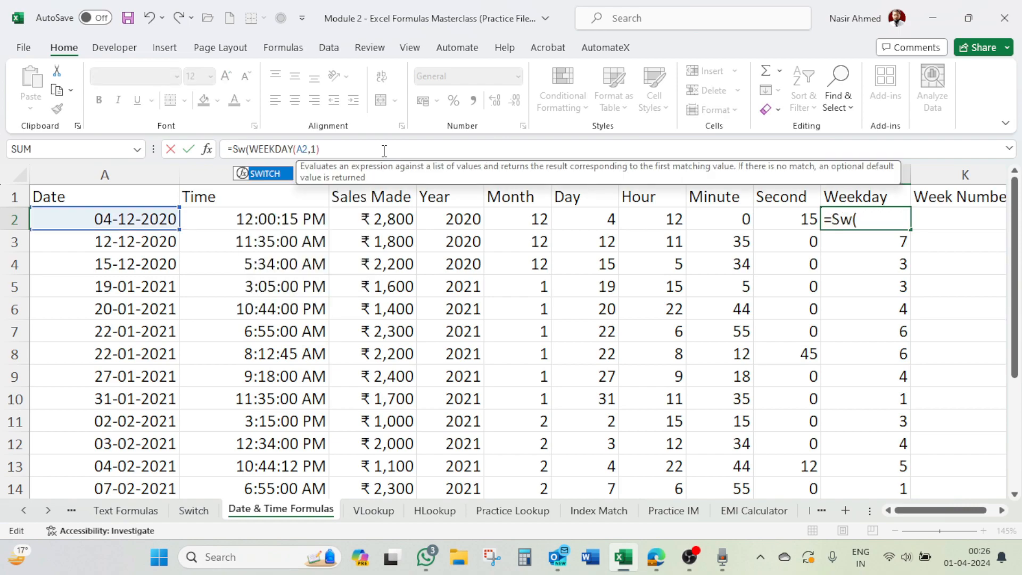
key("Tab")
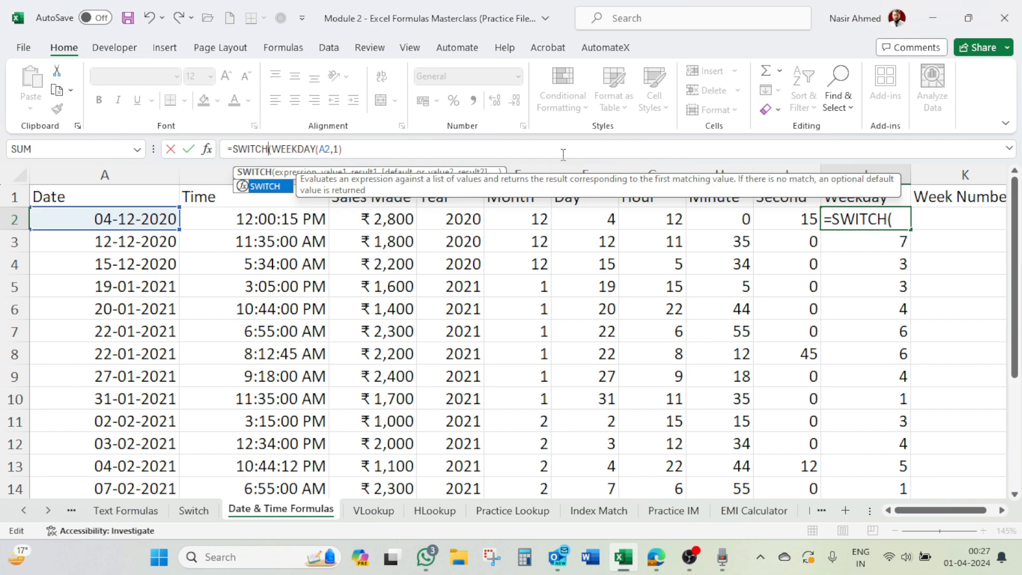
left_click(396, 150)
type(",")
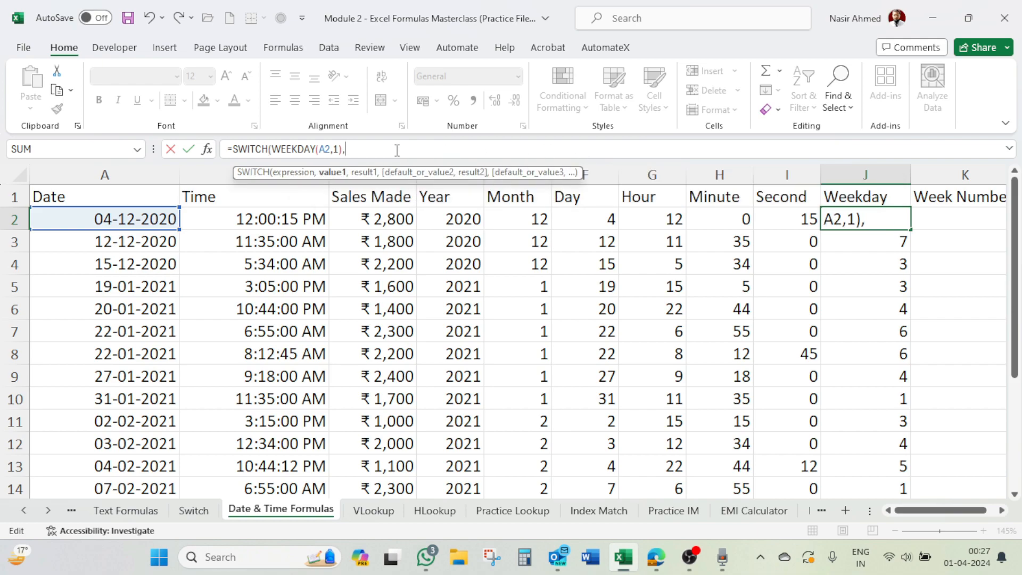
type("1")
type(",\"Su")
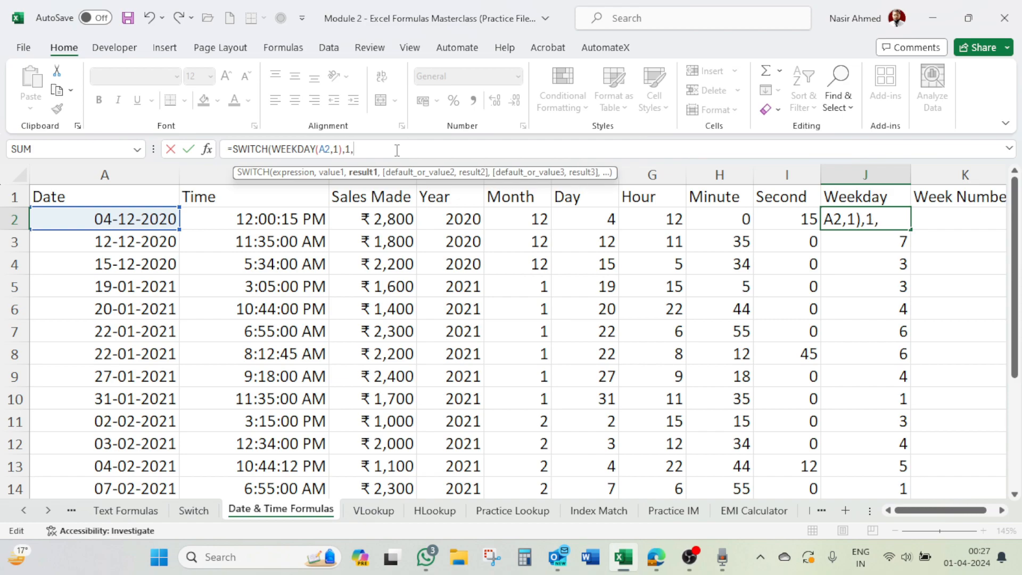
type("nda")
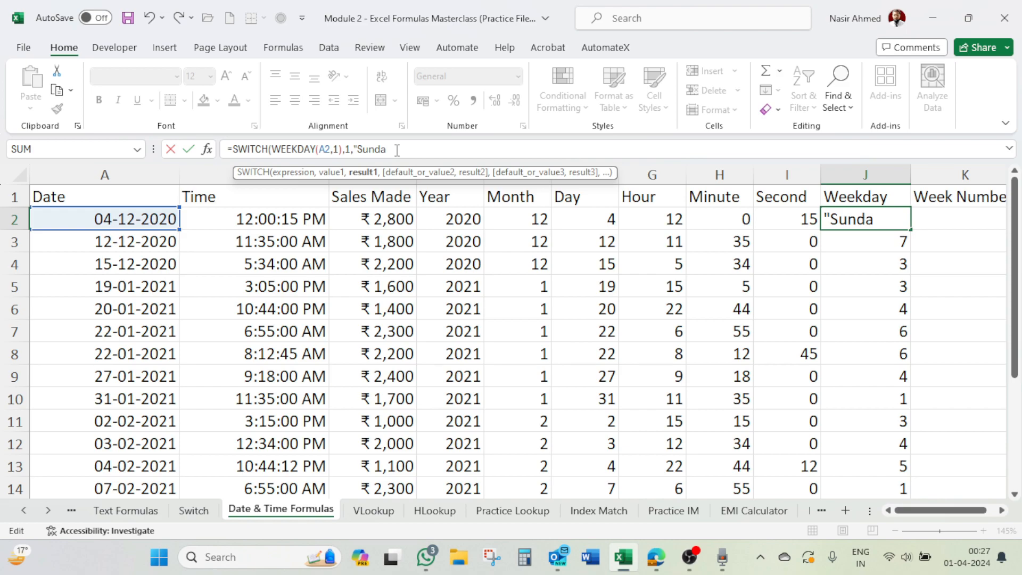
type("y\",")
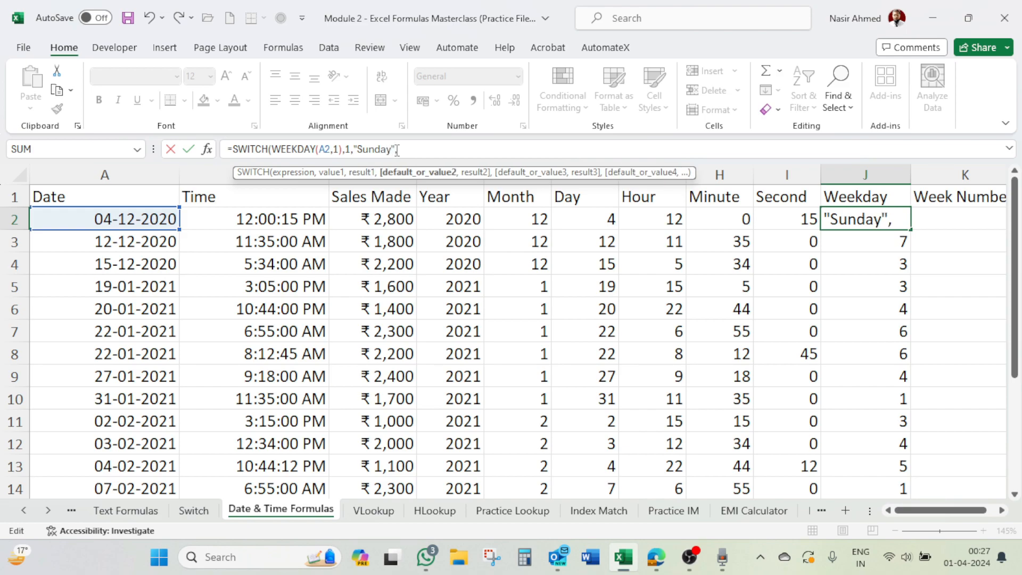
type("2,\"")
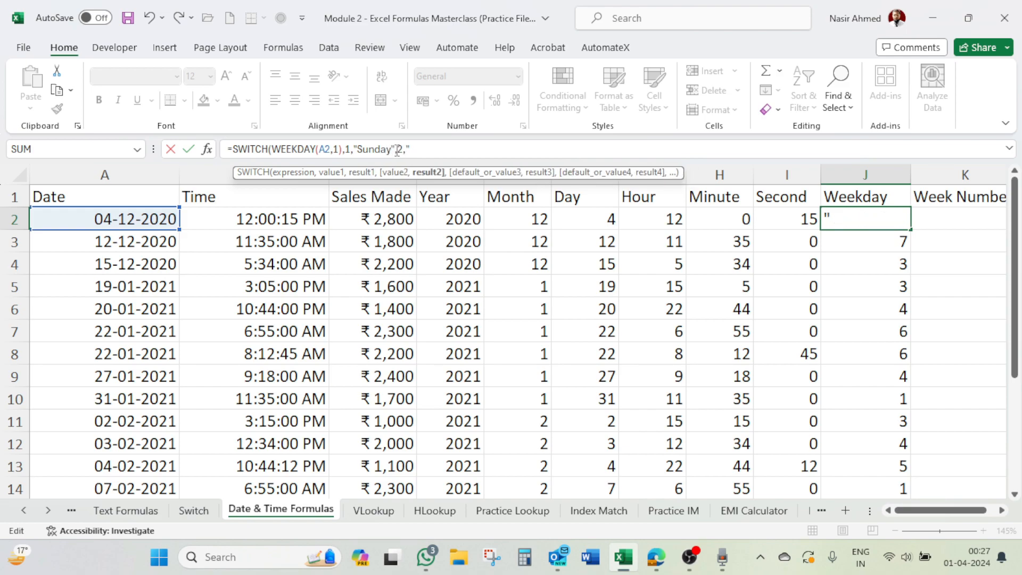
type("Monday\"")
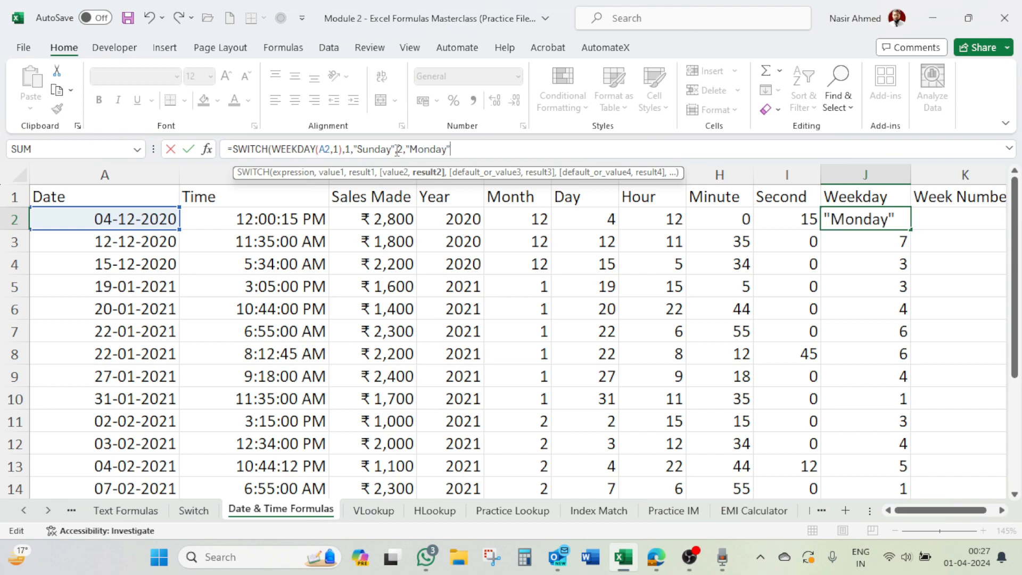
Step: Add the value and result pairs 1,"Sunday" and 2,"Monday" to the SWITCH formula in J2
type(",3\"")
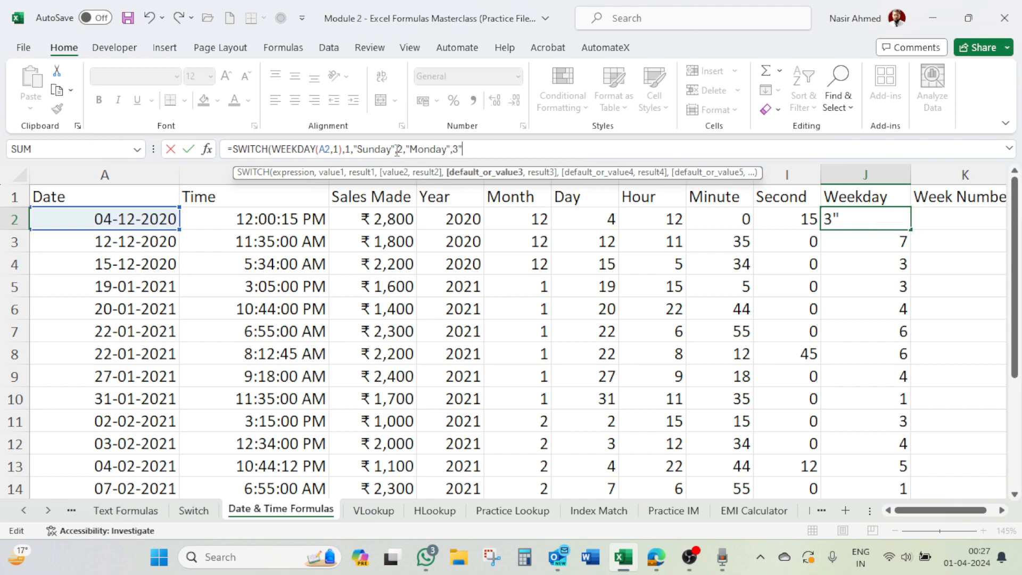
type("Tue")
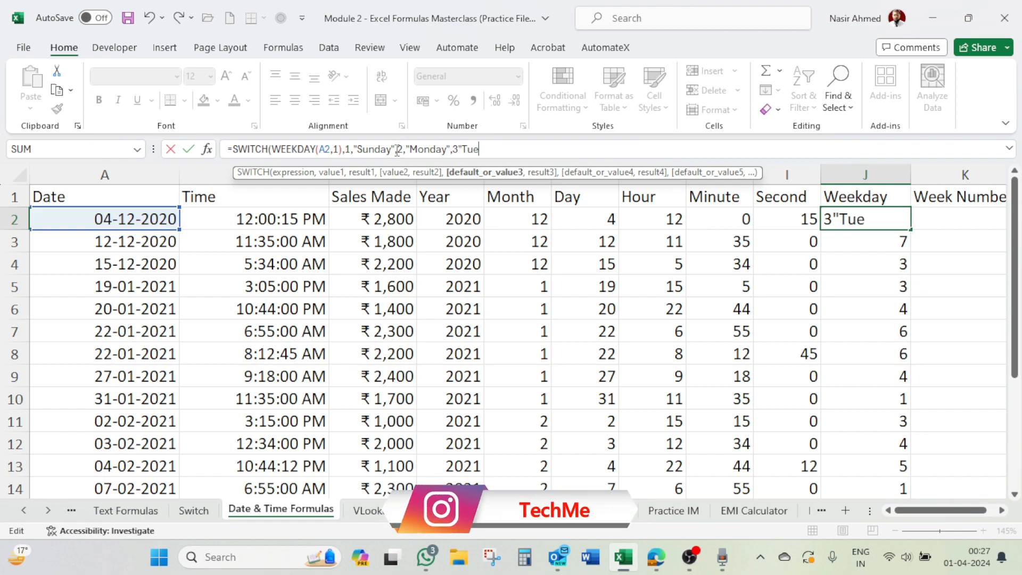
type("sday")
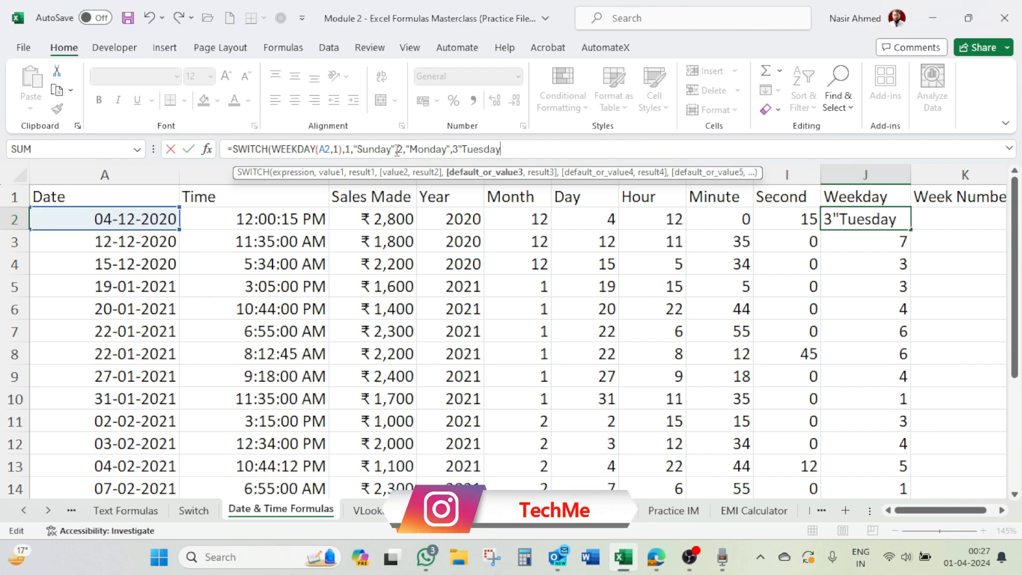
type("\"")
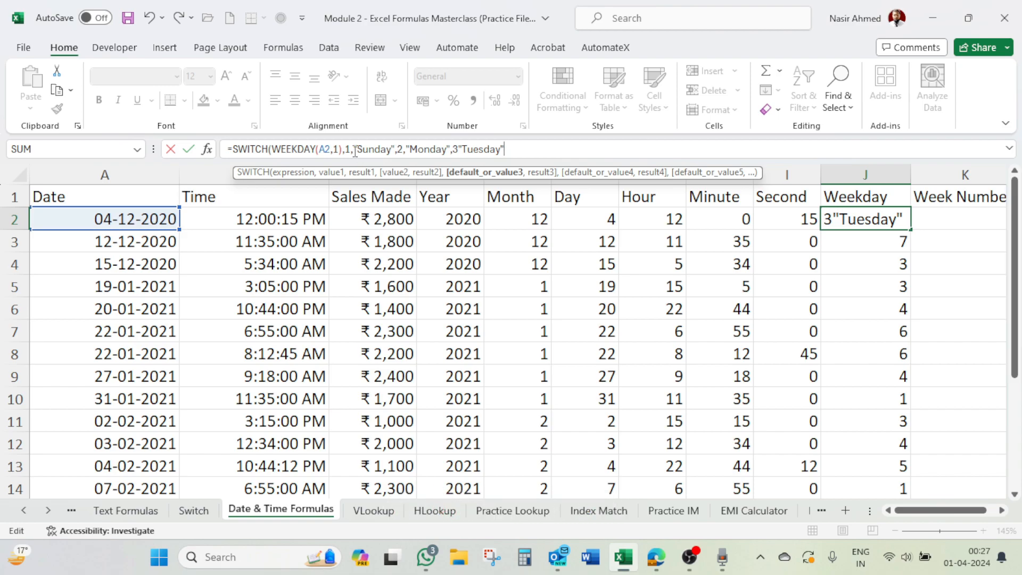
Step: Add the pair 3,"Tuesday" to the SWITCH formula in J2, with a comma between the value and its result
left_click(459, 153)
type(",\"Tuesday\"")
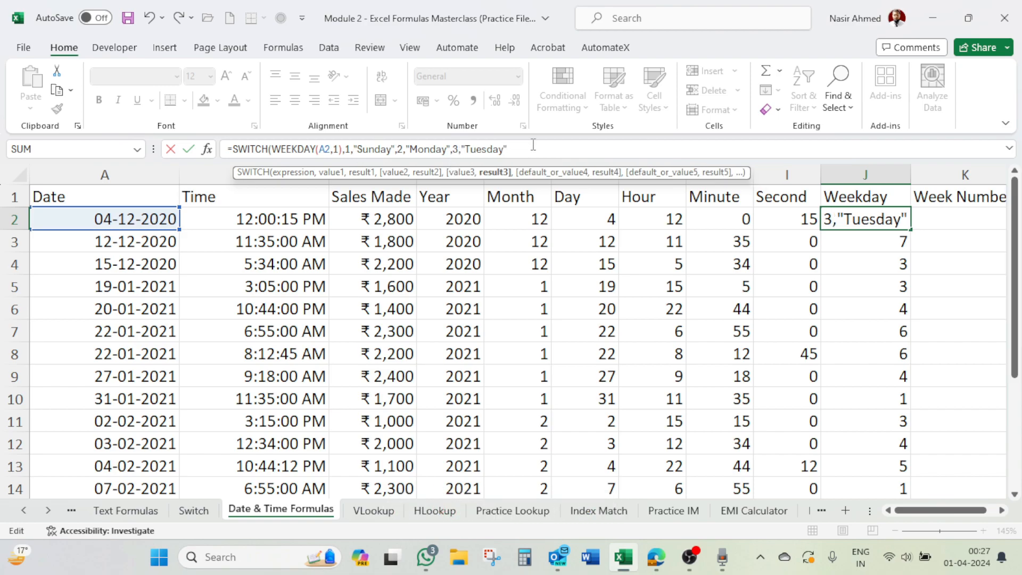
type(",4,\"Wednesday\",")
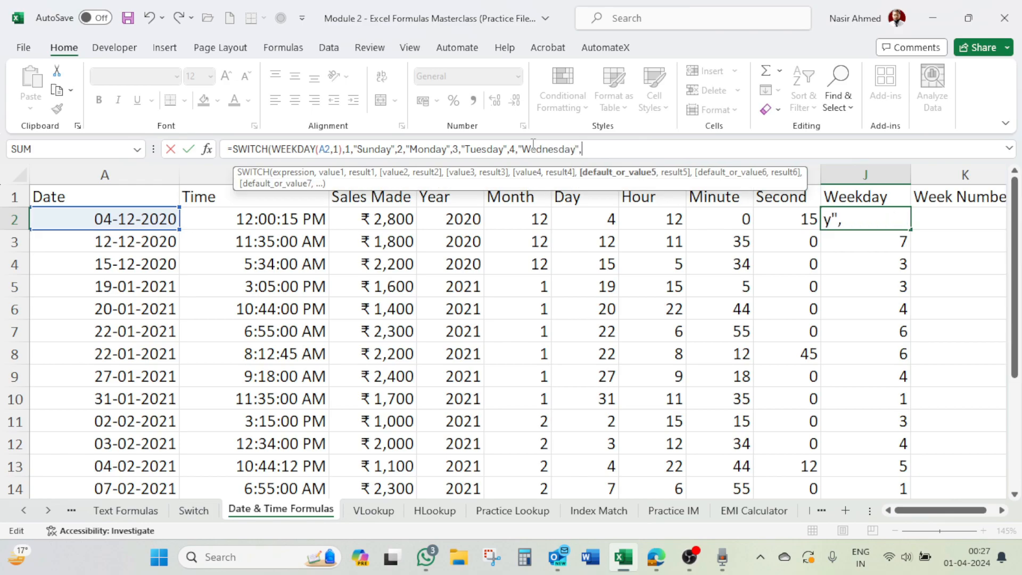
type("5,")
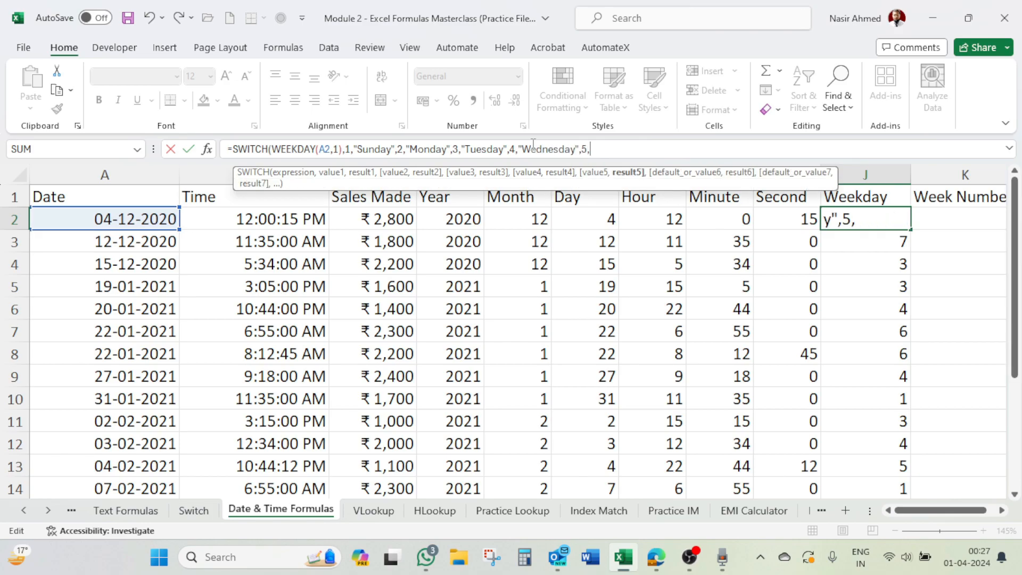
type("\"Thursday")
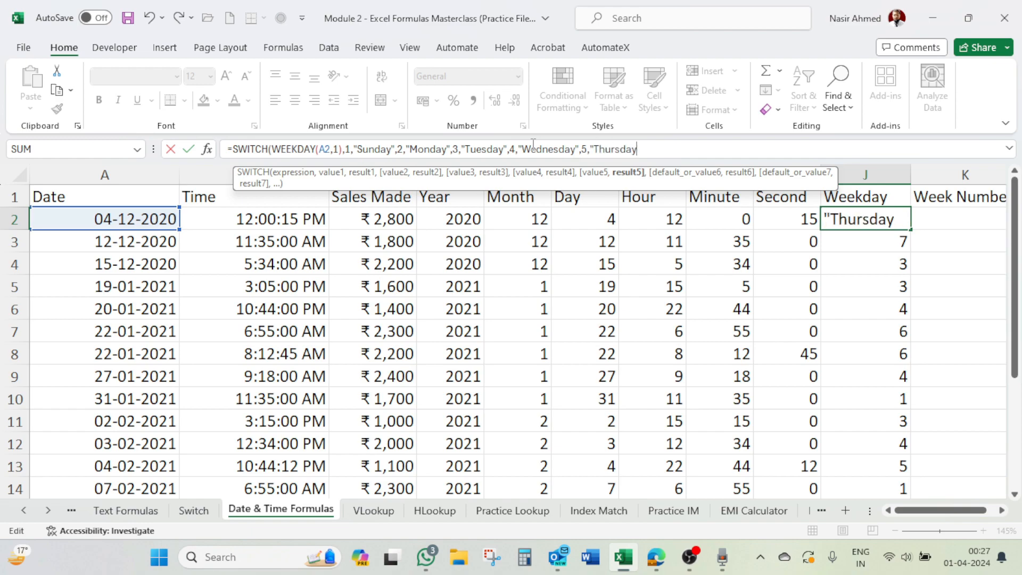
type("\",")
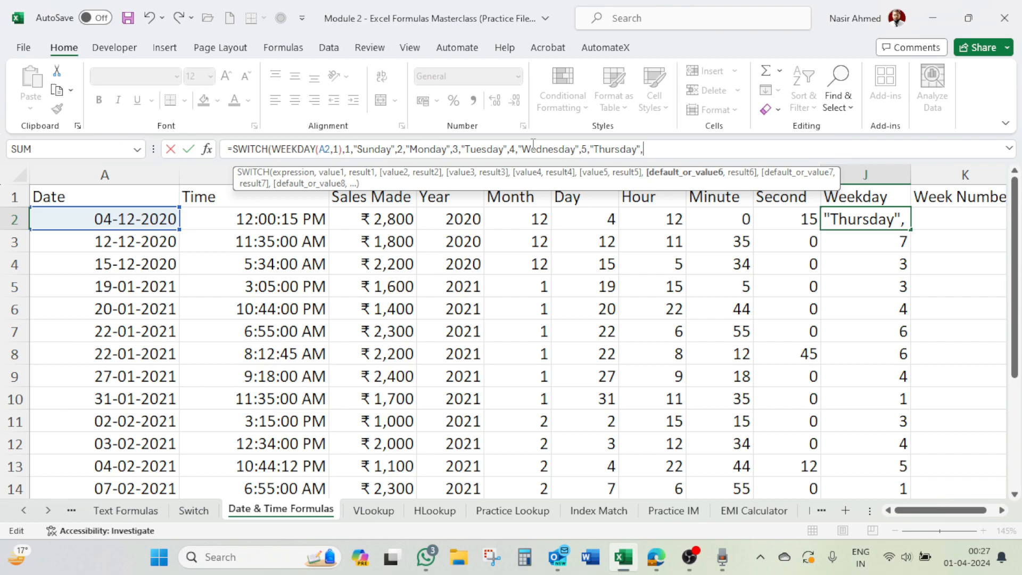
type("6,")
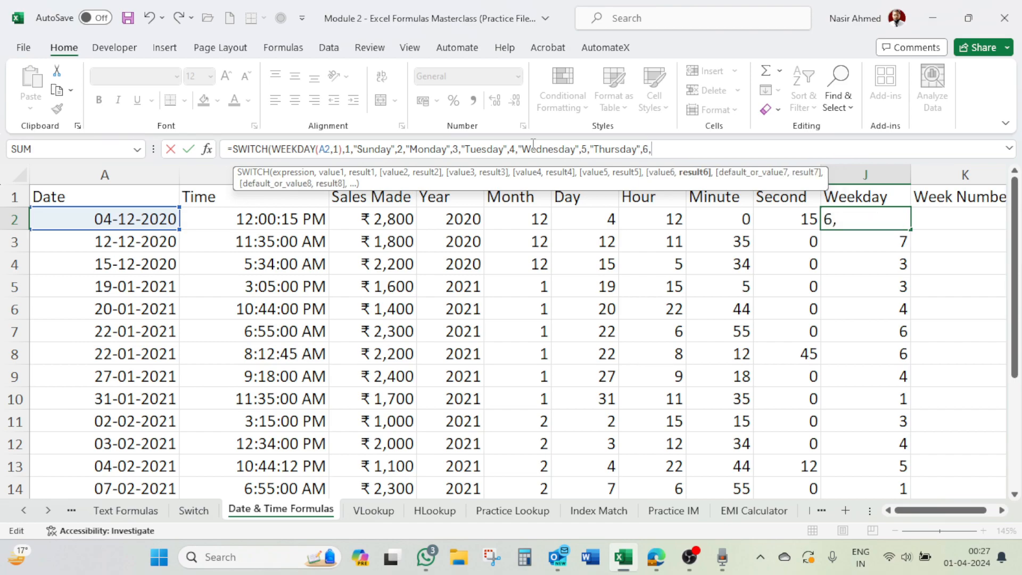
type("\"Friday")
type("\",")
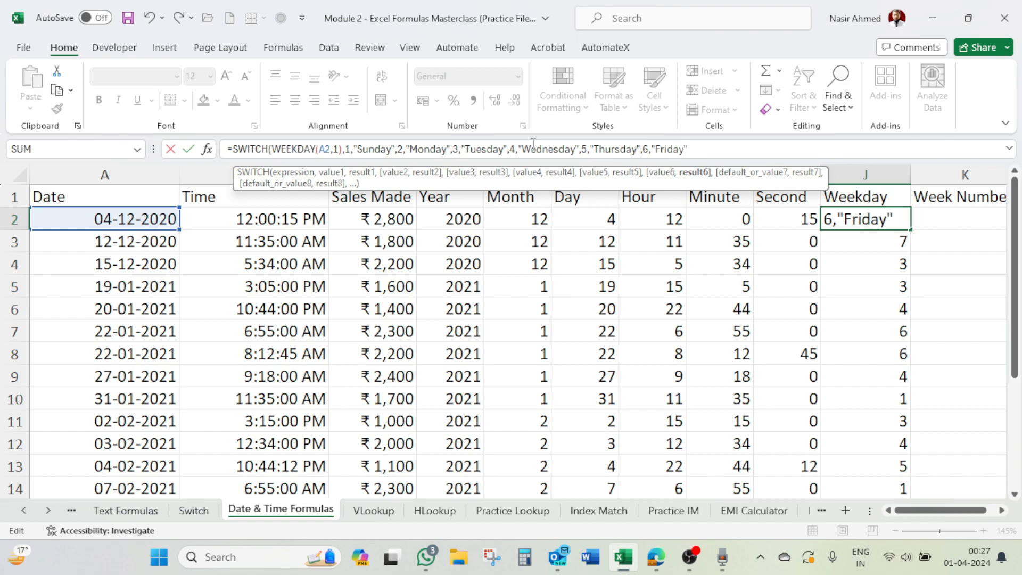
type("7")
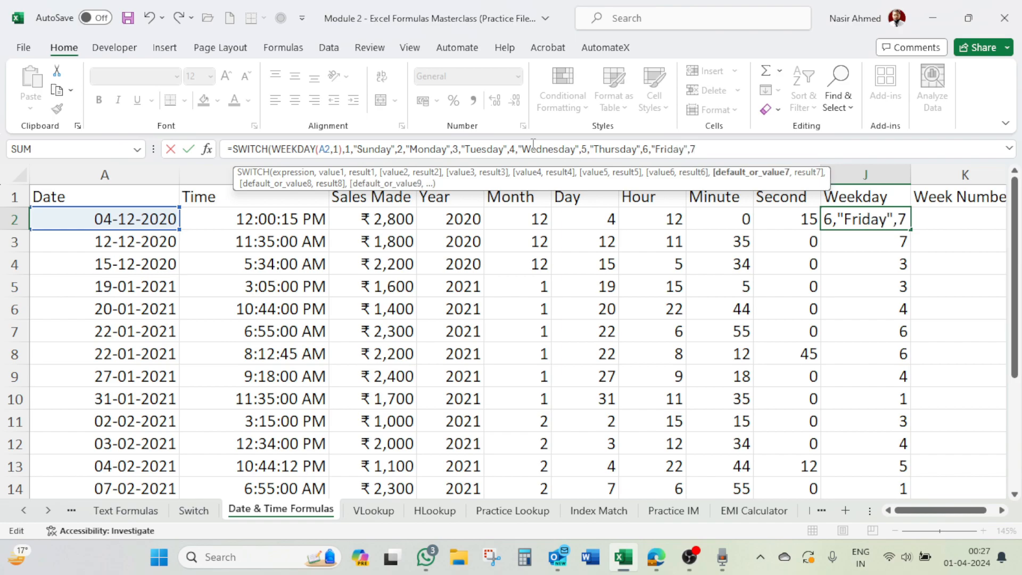
type(",\"Satur")
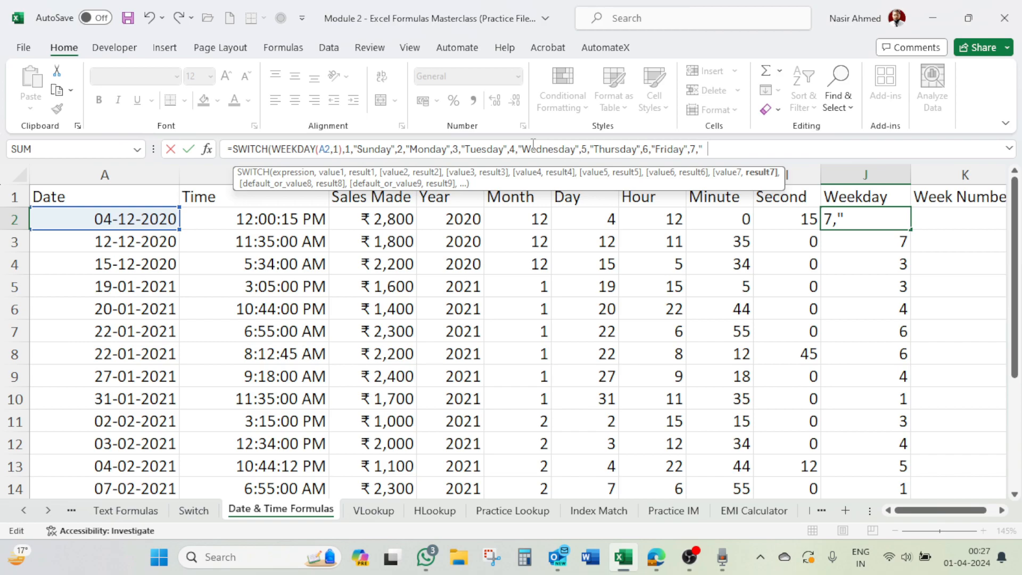
type("day")
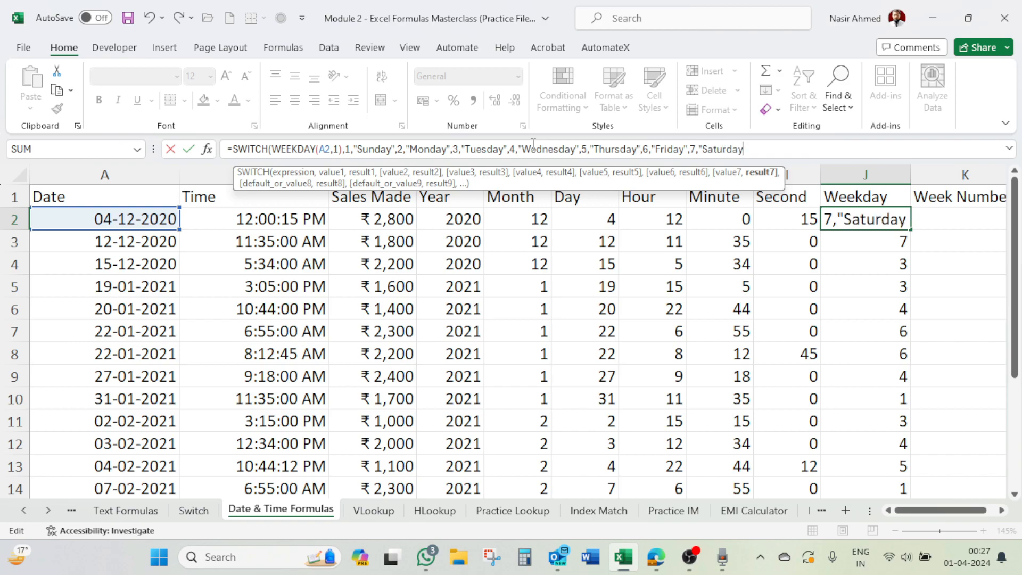
type("\"")
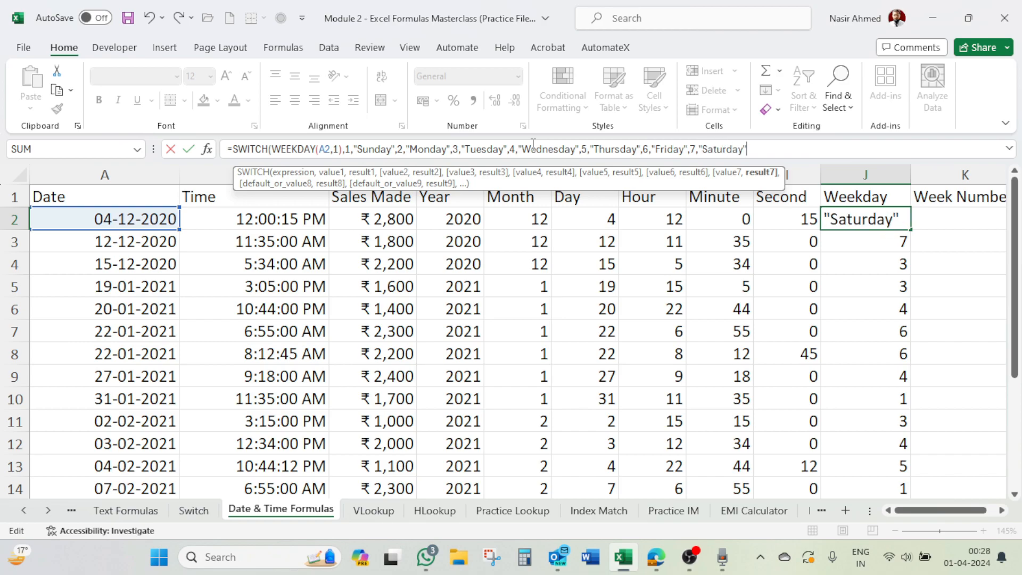
type(")")
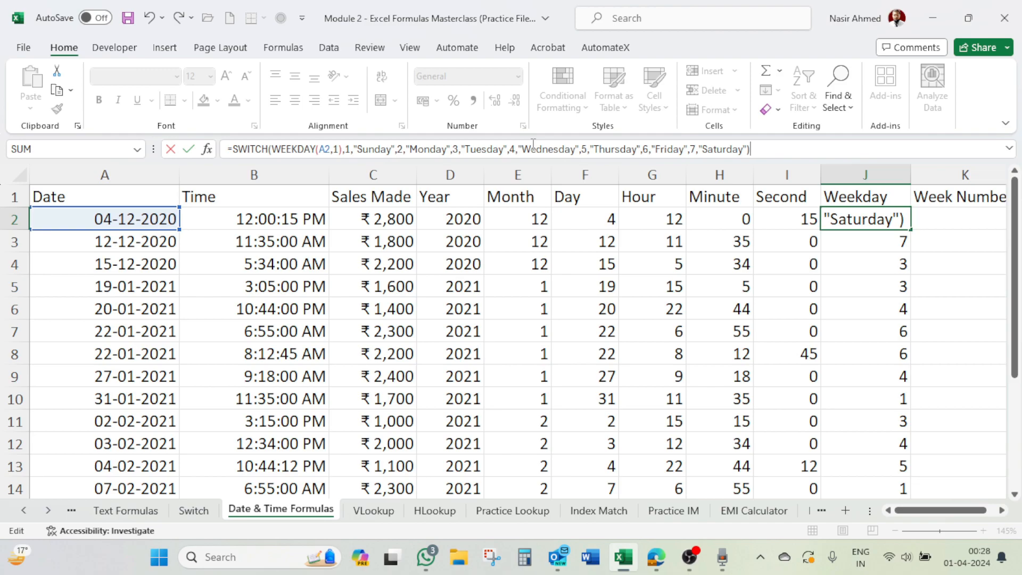
Step: Complete the SWITCH formula in J2 with the pairs 6,"Friday" and 7,"Saturday" and enter it
key("Return")
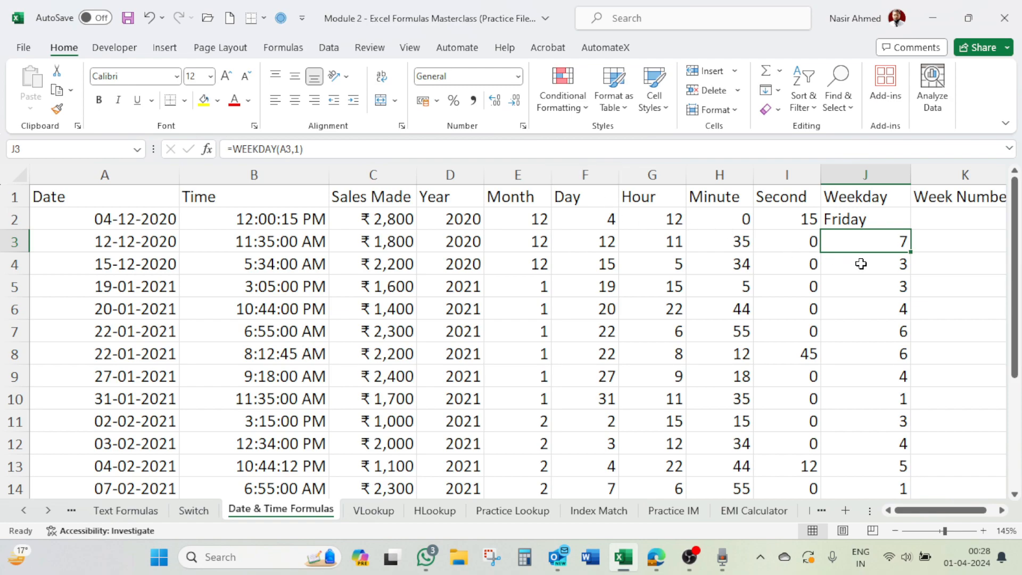
Step: Fill the SWITCH formula in J2 down the Weekday column to the last data row and review the day names
left_click(881, 219)
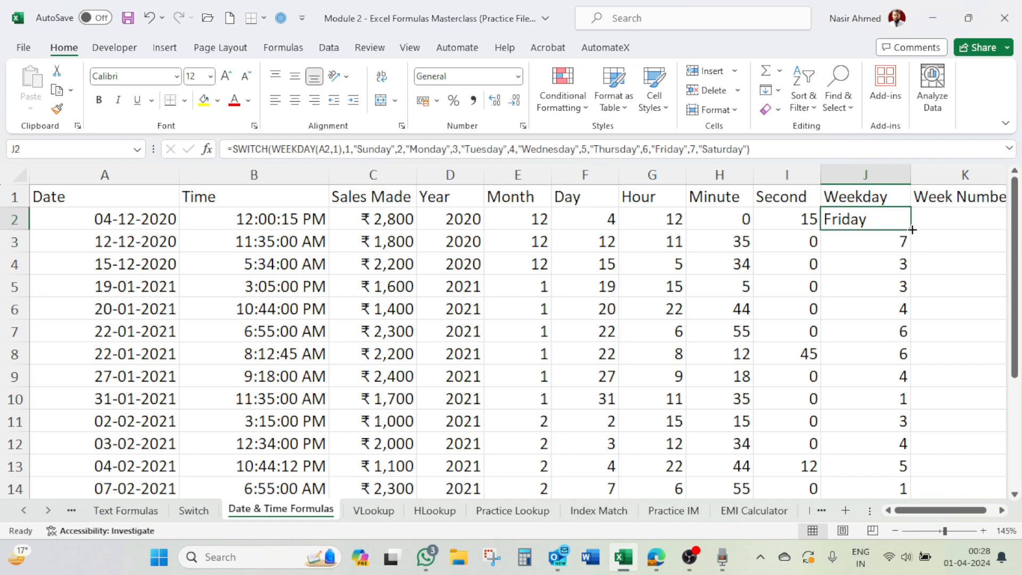
double_click(913, 229)
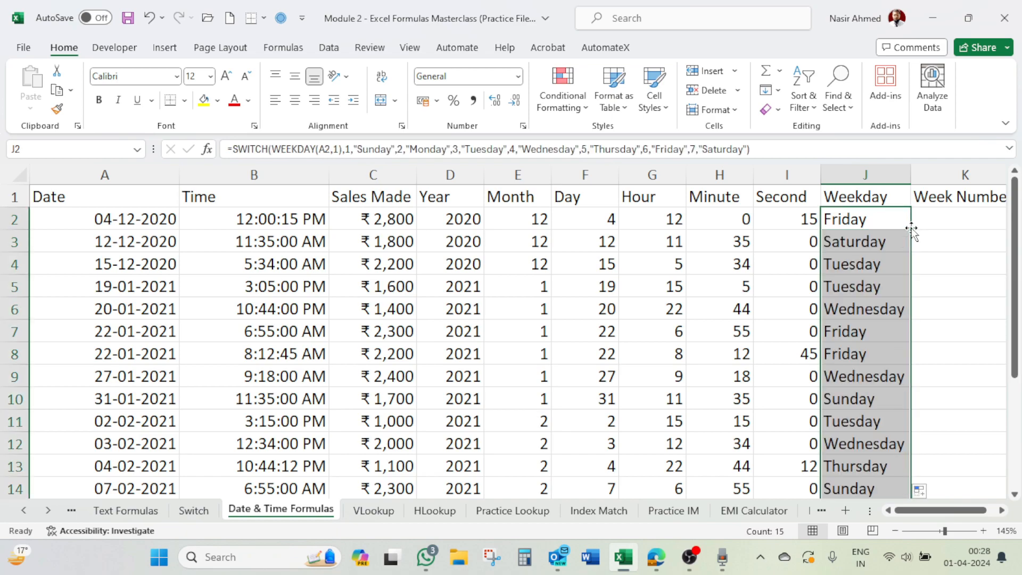
scroll(886, 287, "down", 3)
scroll(884, 308, "up", 3)
left_click(875, 226)
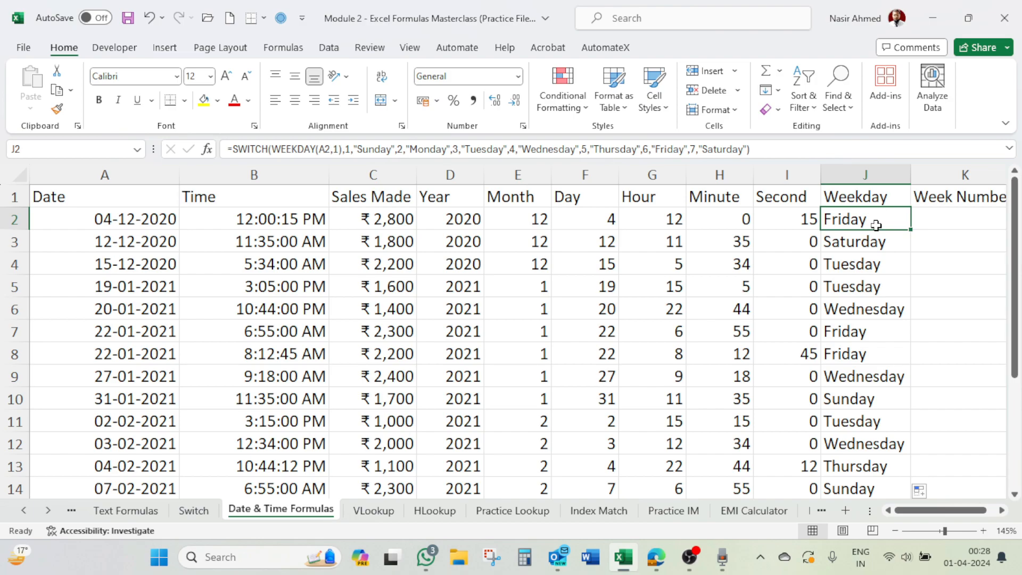
Step: Enter the formula =WEEKNUM(A2) in cell K2 of the Week Number column
left_click(948, 222)
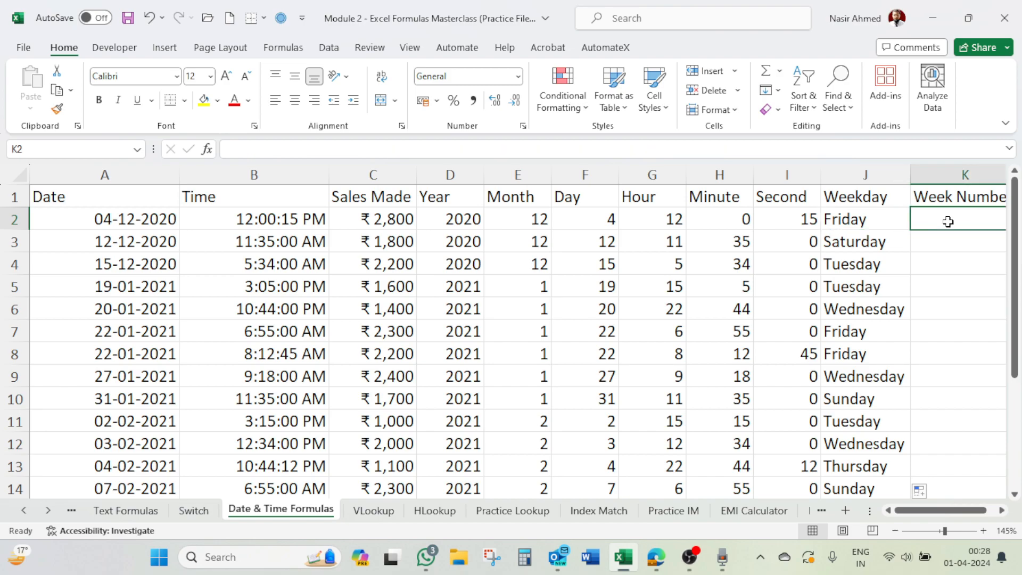
type("=")
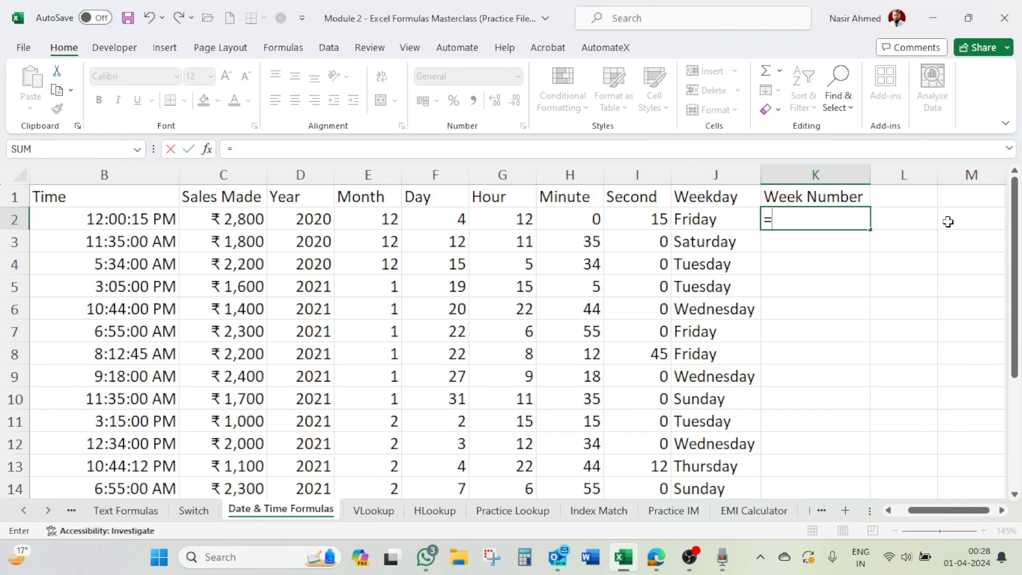
type("weekn")
key("Tab")
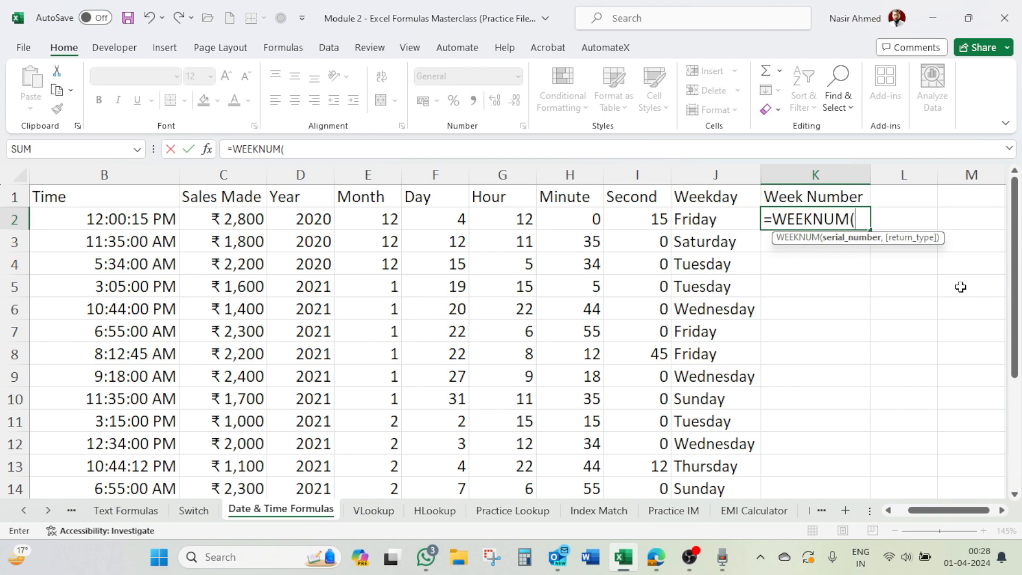
left_click_drag(919, 510, 848, 511)
left_click(152, 223)
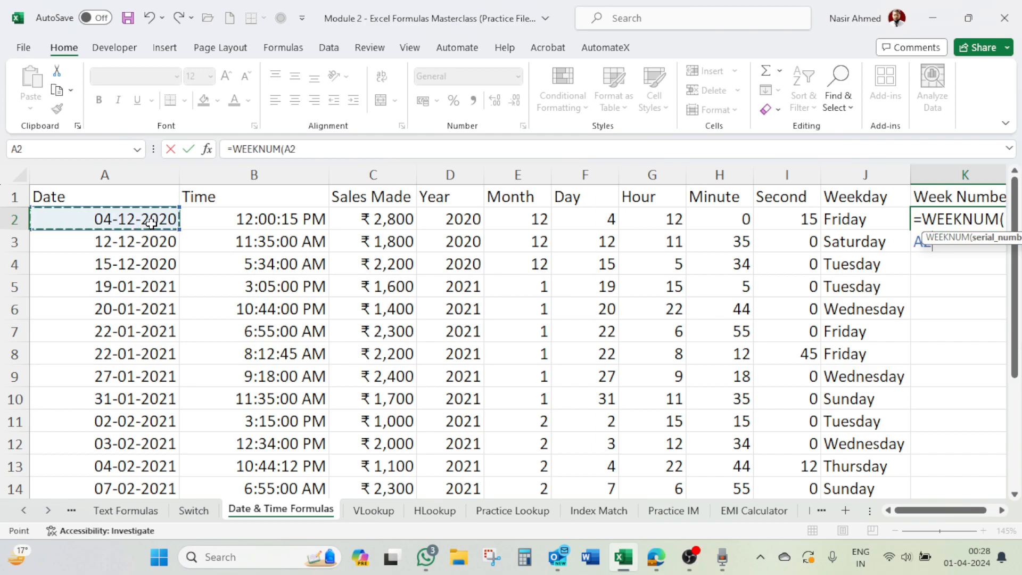
type(")")
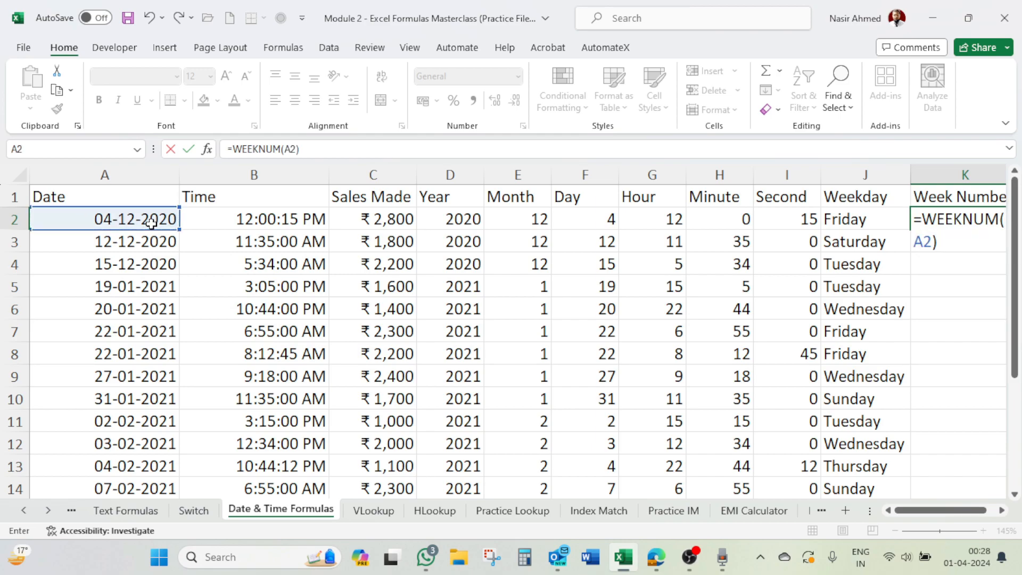
key("Return")
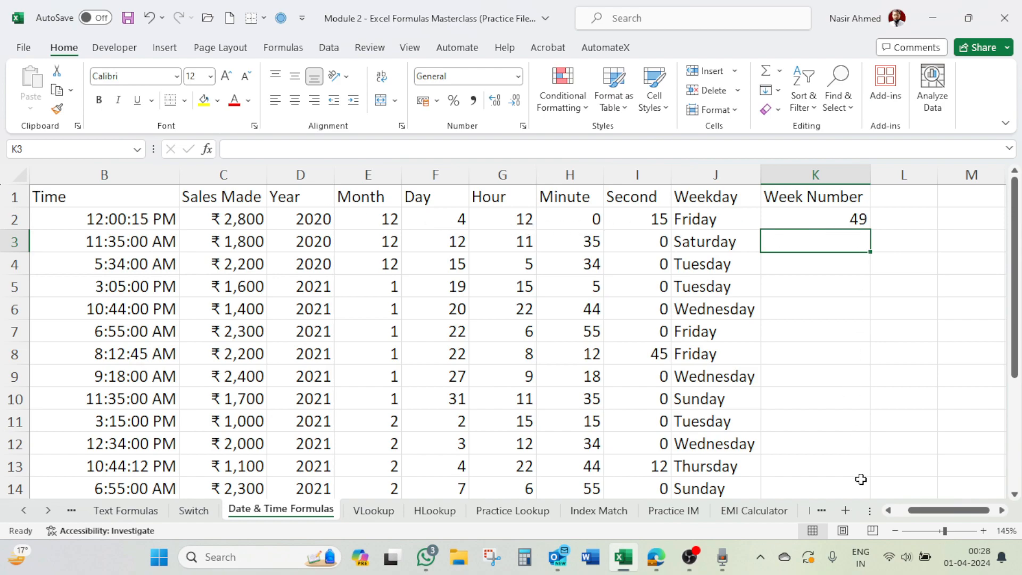
Step: Narrow the Time, Month, Day and Hour columns so that columns A through K fit in view together
left_click_drag(179, 176, 127, 178)
left_click_drag(348, 170, 337, 170)
left_click_drag(407, 166, 391, 165)
left_click_drag(458, 172, 444, 174)
left_click(905, 511)
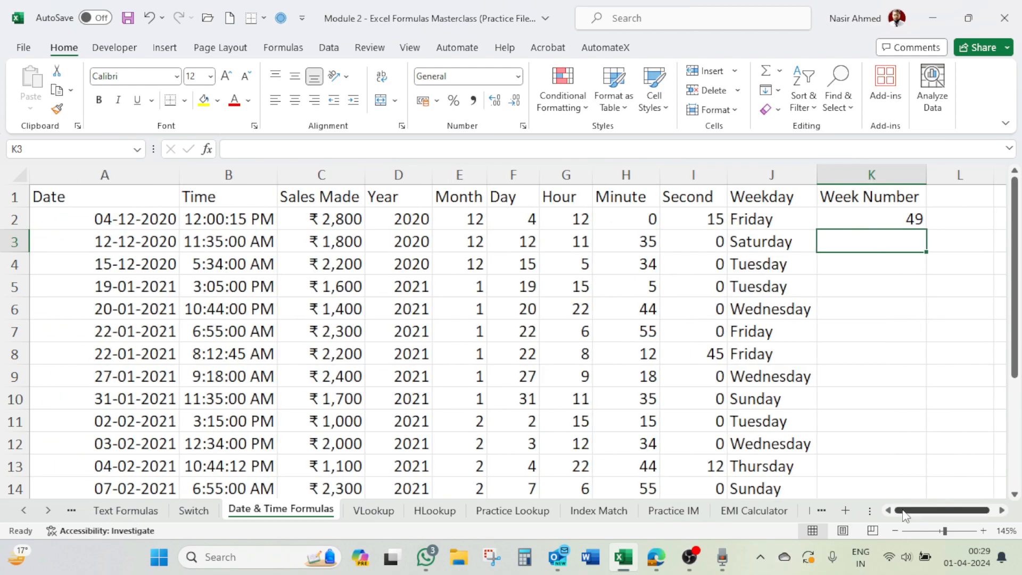
Step: Fill the WEEKNUM formula in K2 down the Week Number column to the last data row
left_click(860, 220)
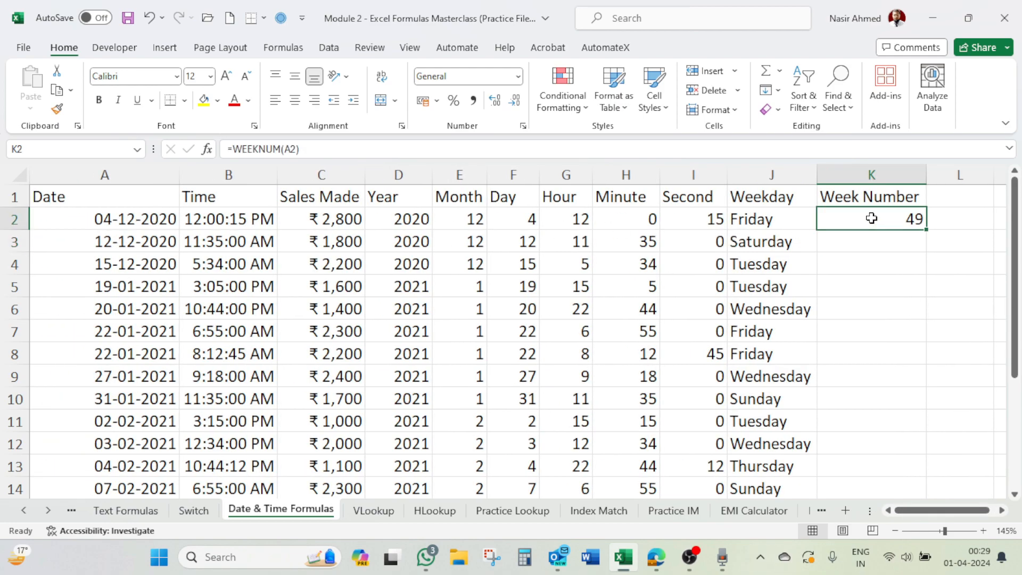
double_click(928, 233)
Step: Compare the week numbers in column K with their dates in column A, from row 3 down to the last data row
left_click(916, 241)
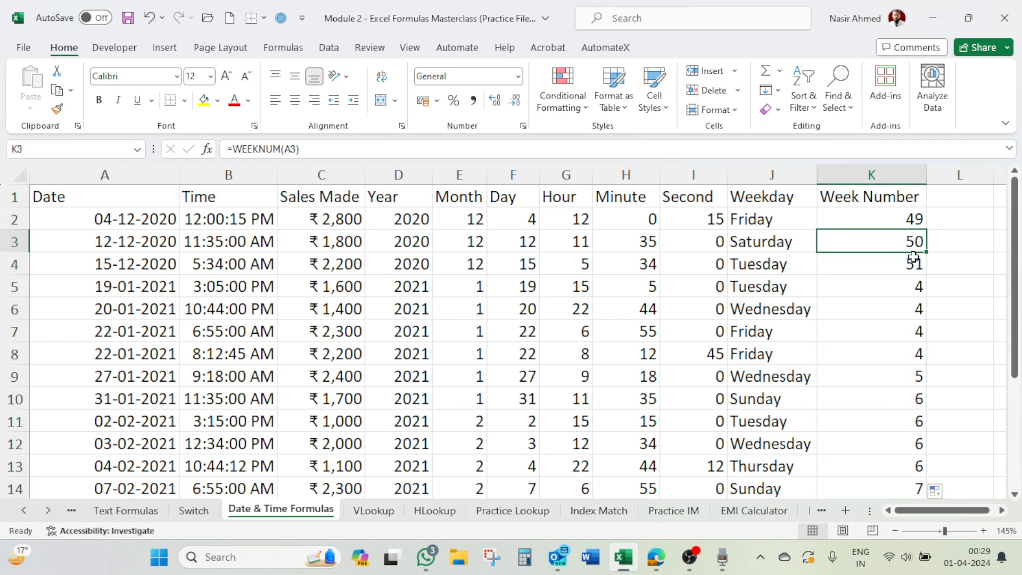
left_click(914, 262)
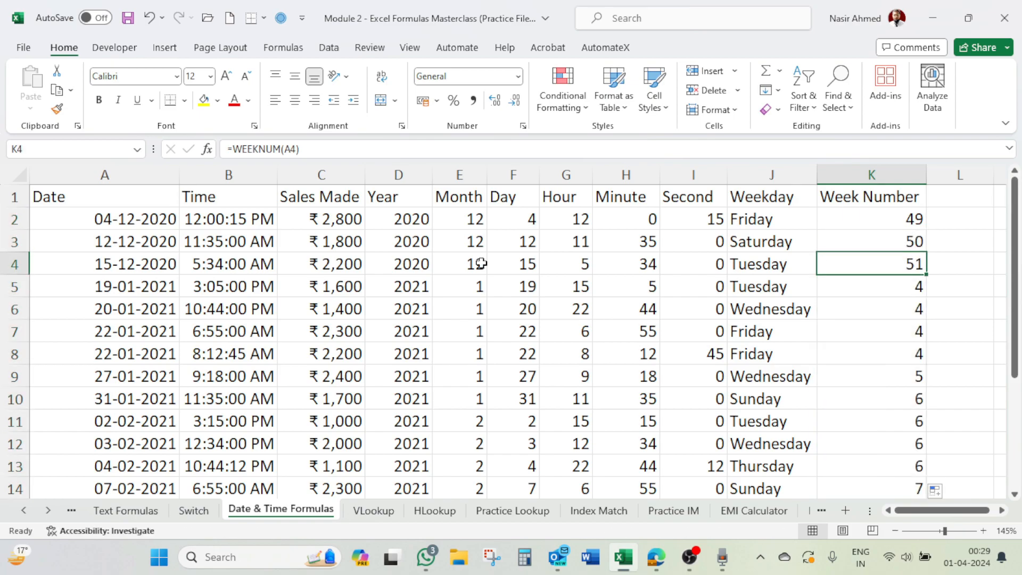
left_click(97, 260)
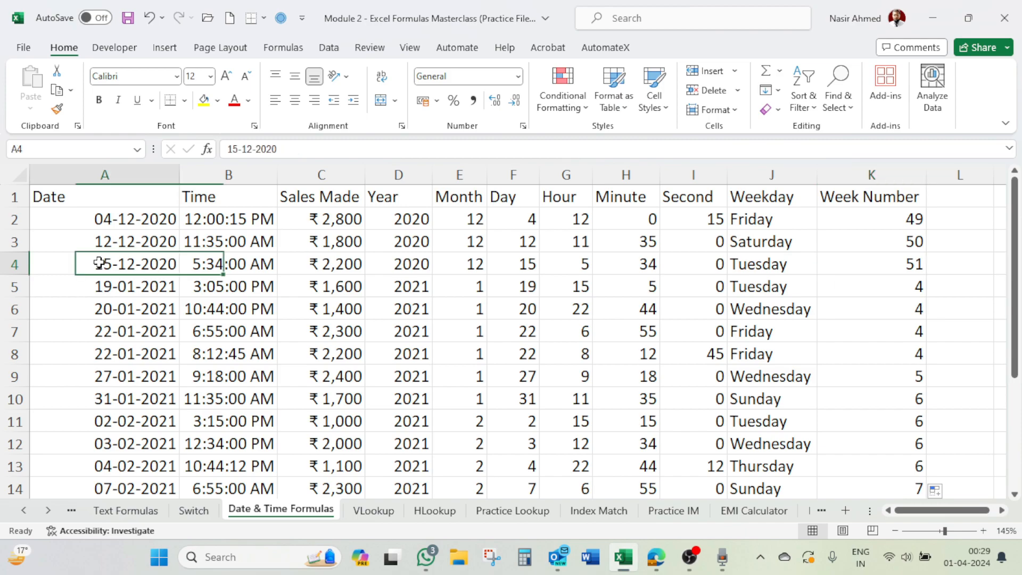
left_click(919, 286)
left_click(907, 314)
left_click(905, 334)
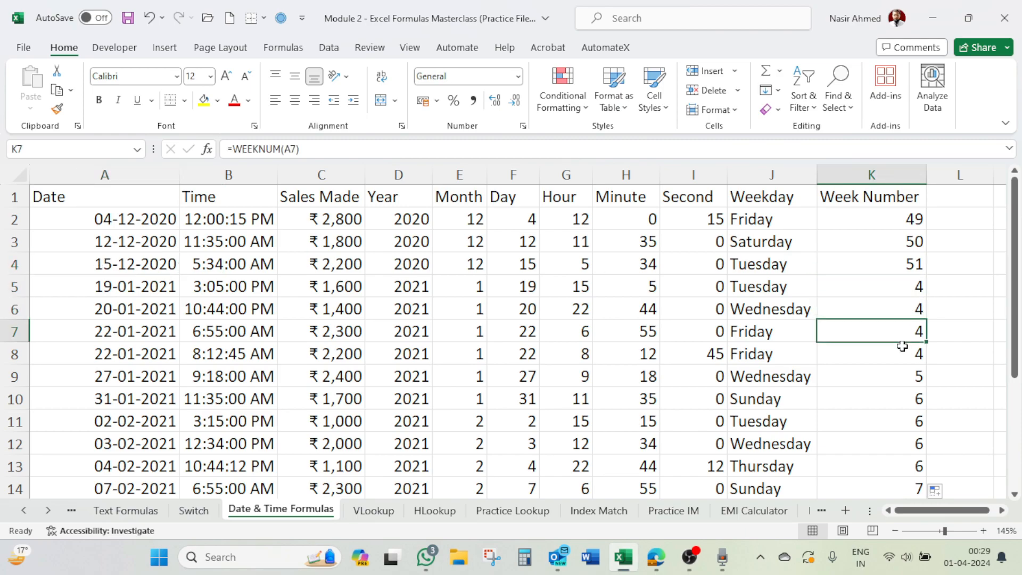
left_click(903, 357)
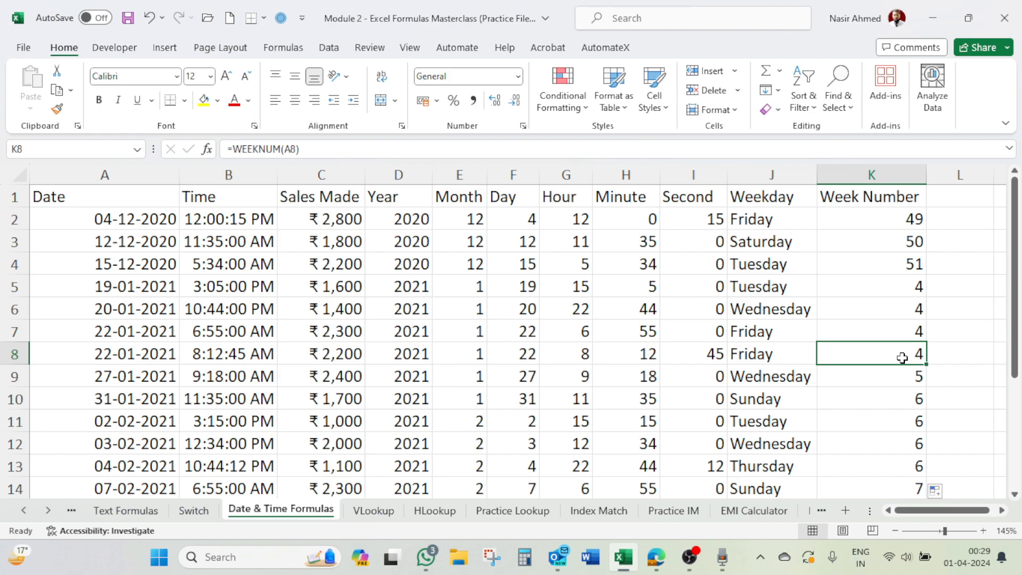
left_click(119, 289)
left_click(917, 378)
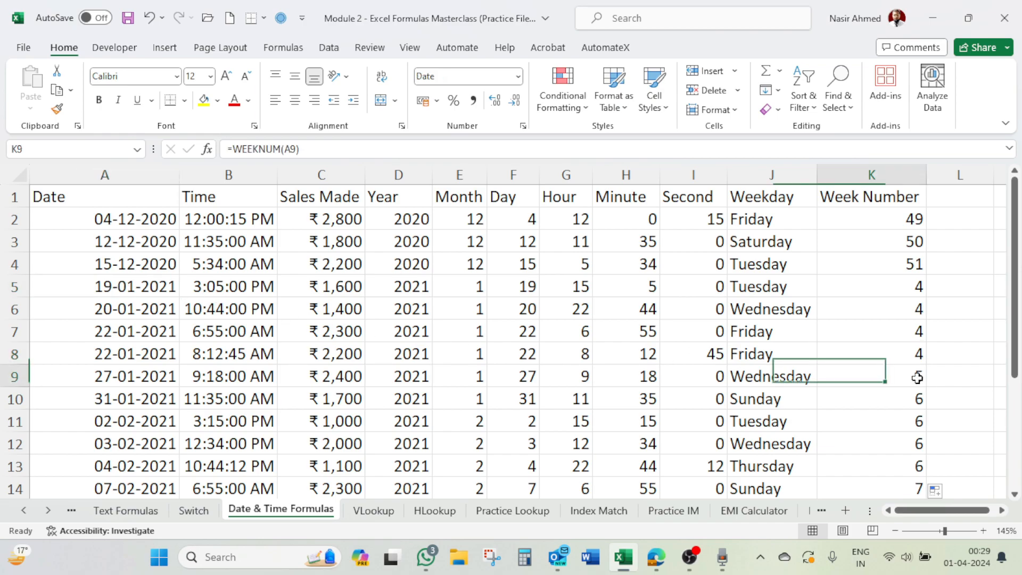
scroll(917, 378, "down", 3)
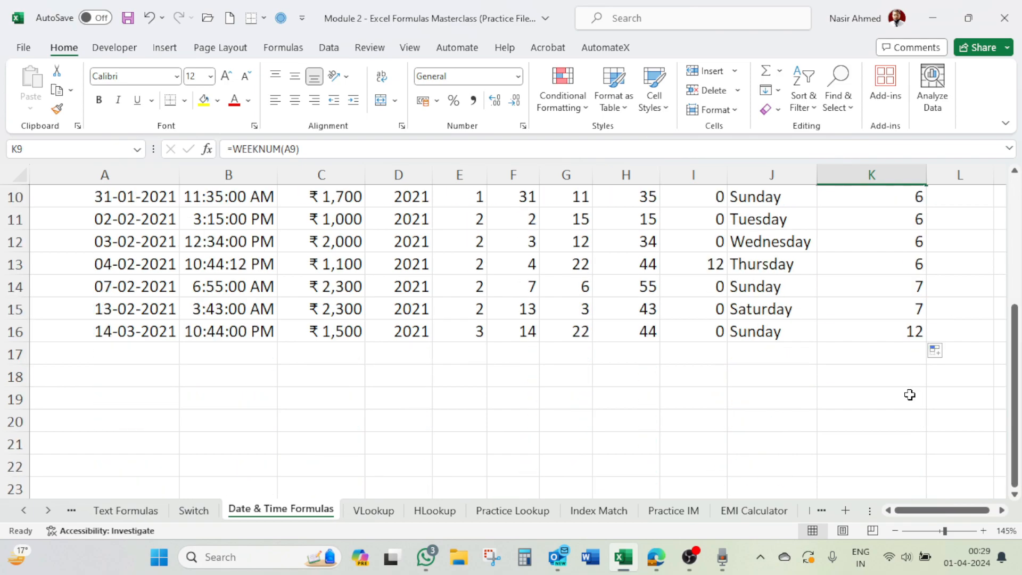
scroll(911, 373, "up", 2)
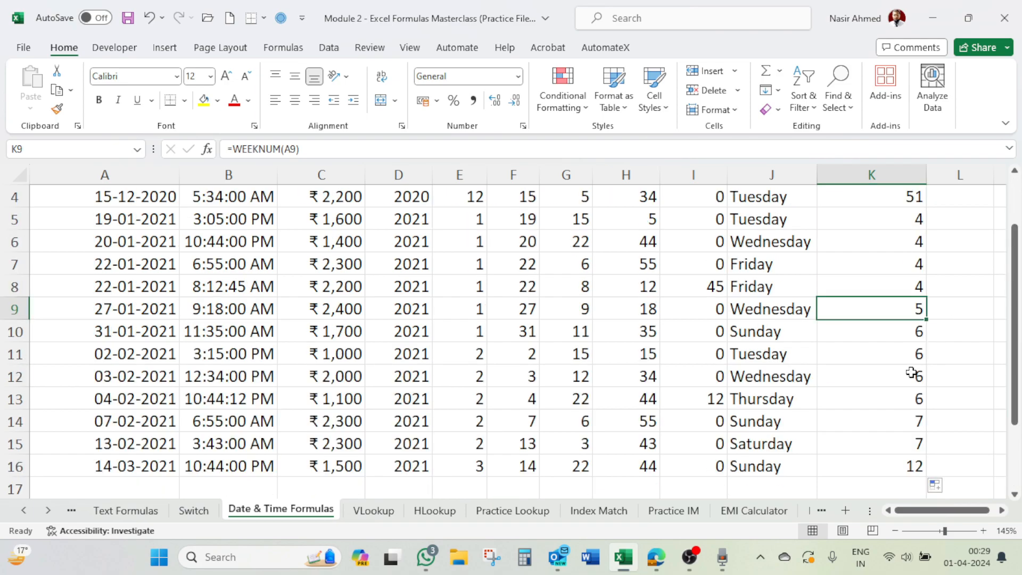
scroll(911, 372, "up", 1)
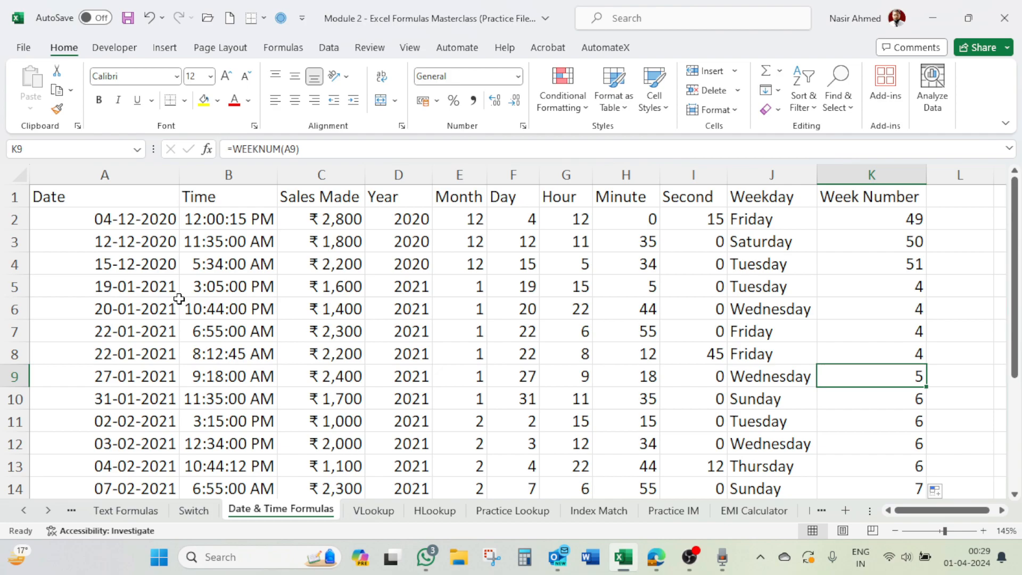
left_click(677, 355)
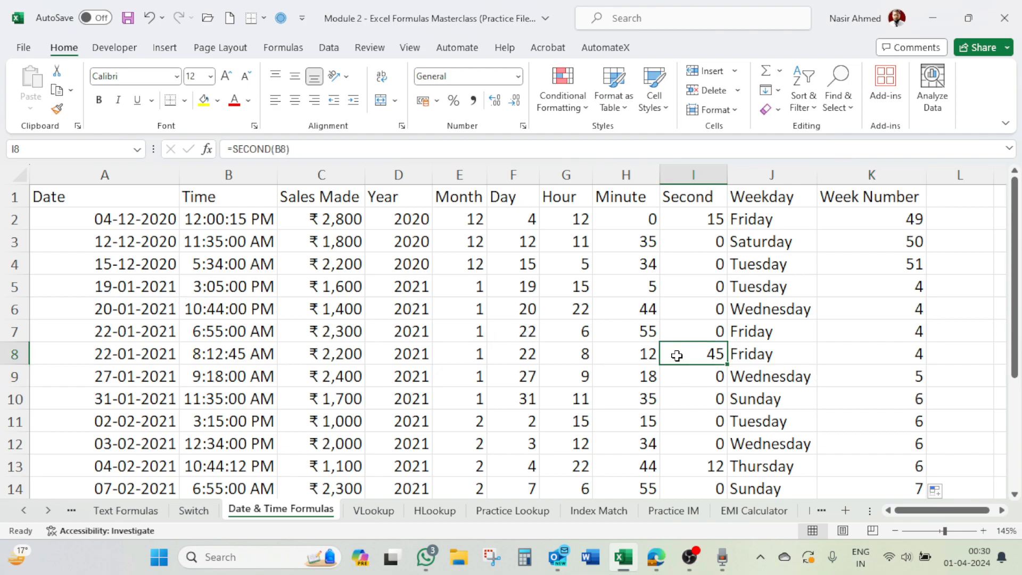